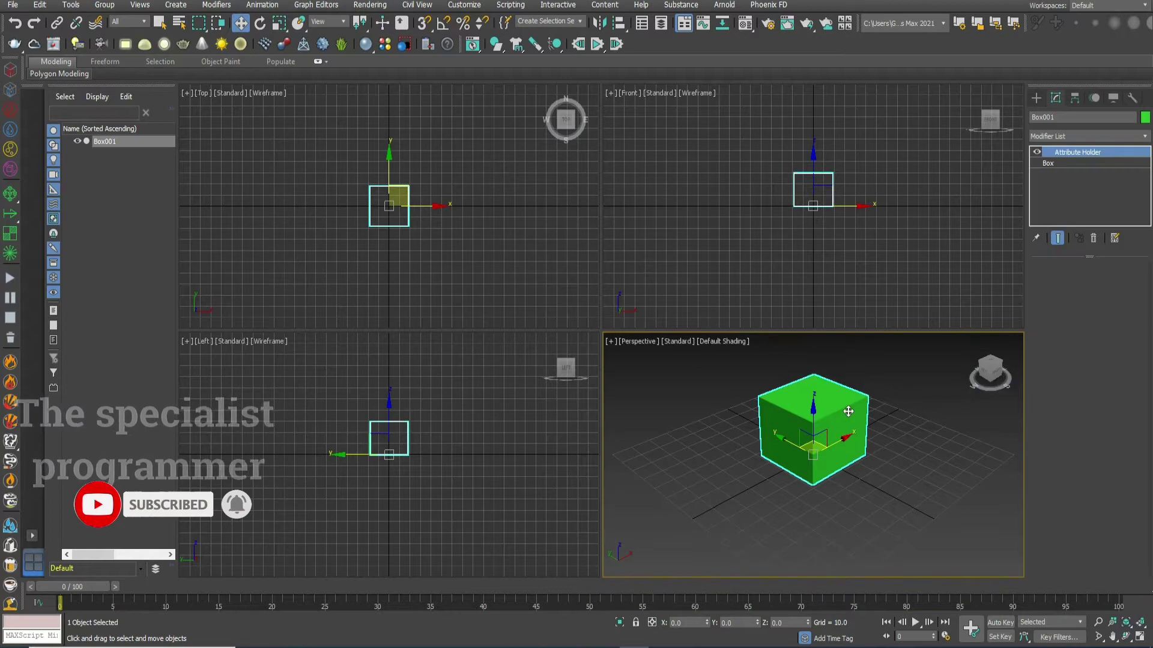
Open the Parameter Editor for the green box and set it to add attributes to Selected Object's Current Modifier.
left_click(264, 5)
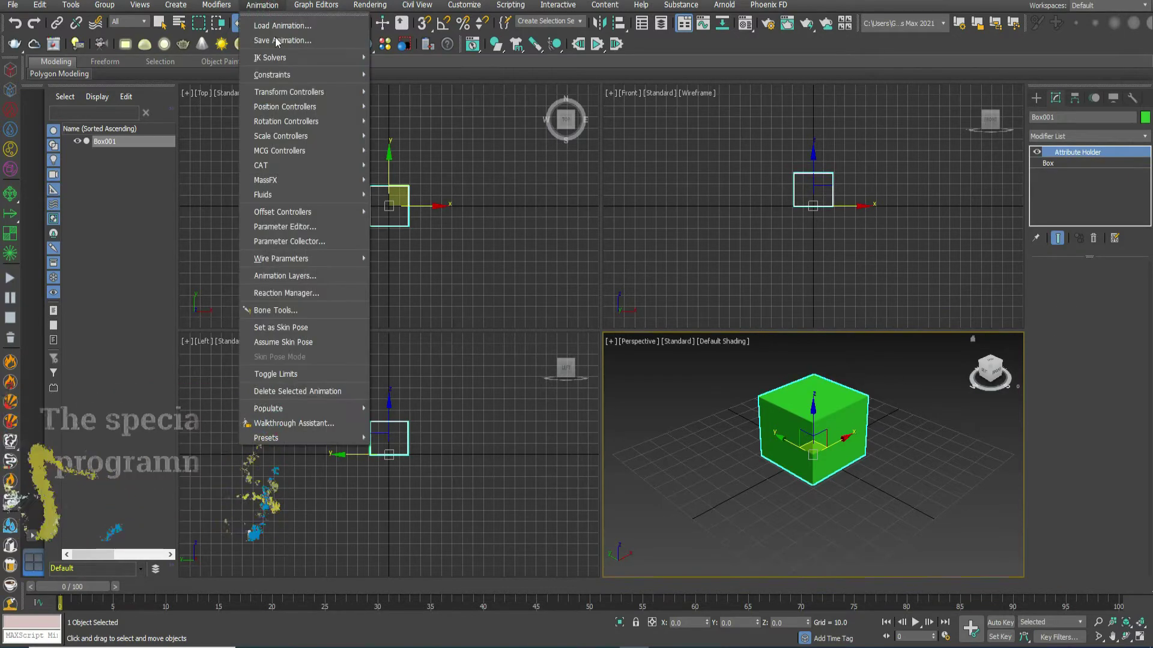
left_click(283, 228)
left_click_drag(338, 160, 551, 56)
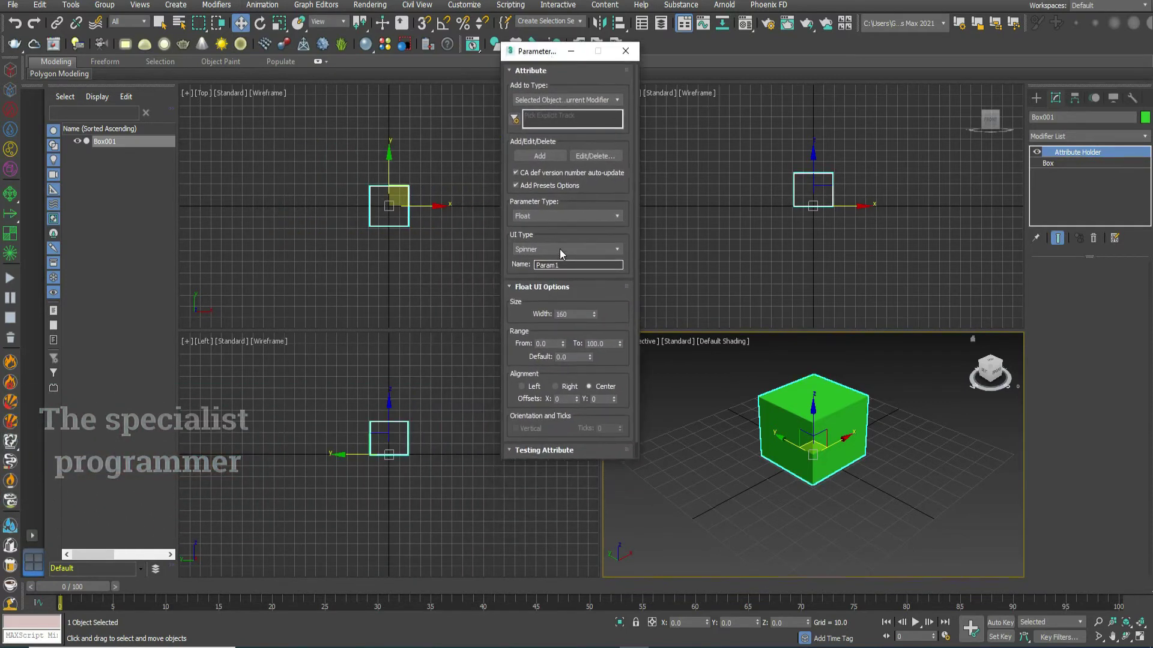
left_click(564, 100)
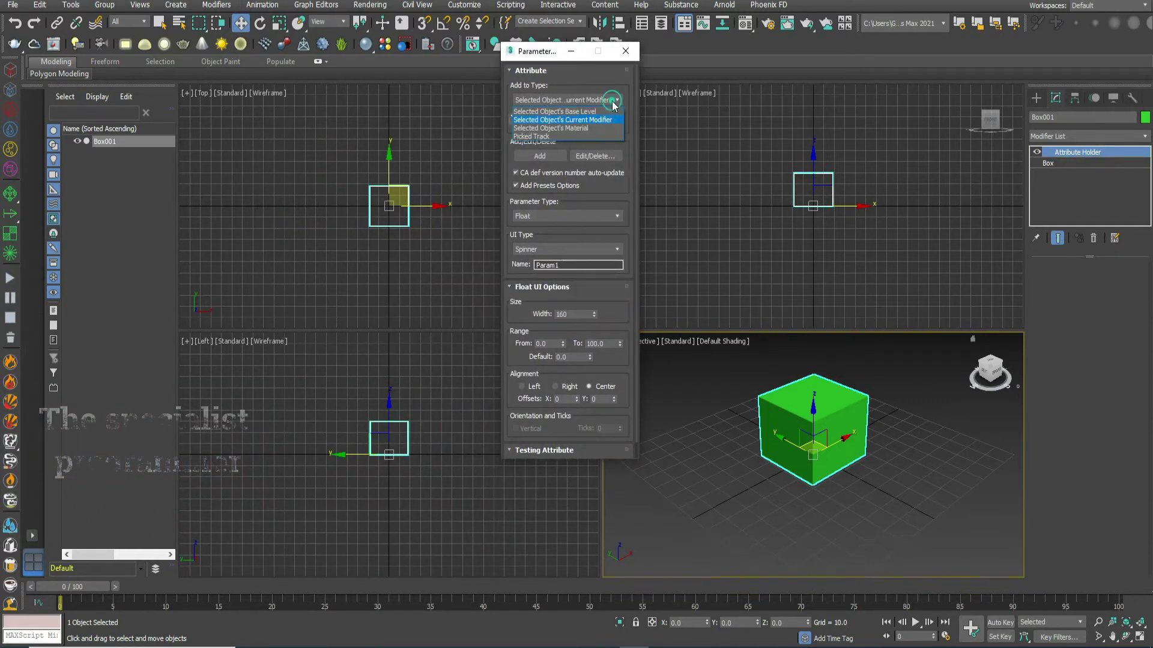
left_click(561, 120)
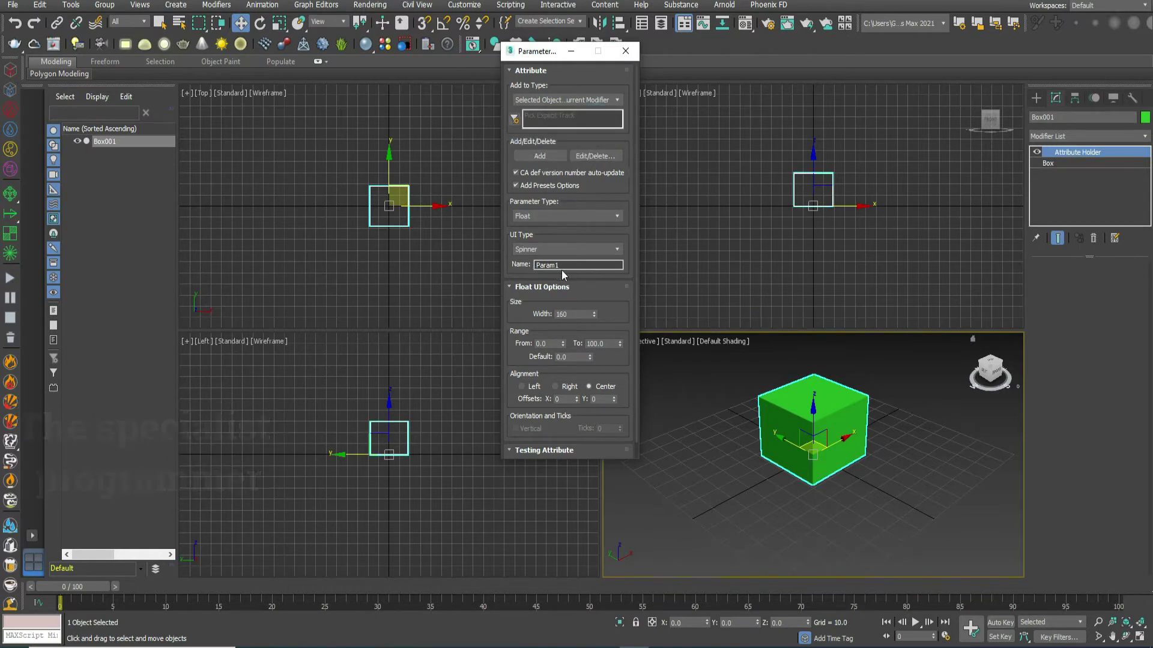
Name the new float attribute "move up down" and set its UI type to Slider.
left_click_drag(570, 264, 527, 261)
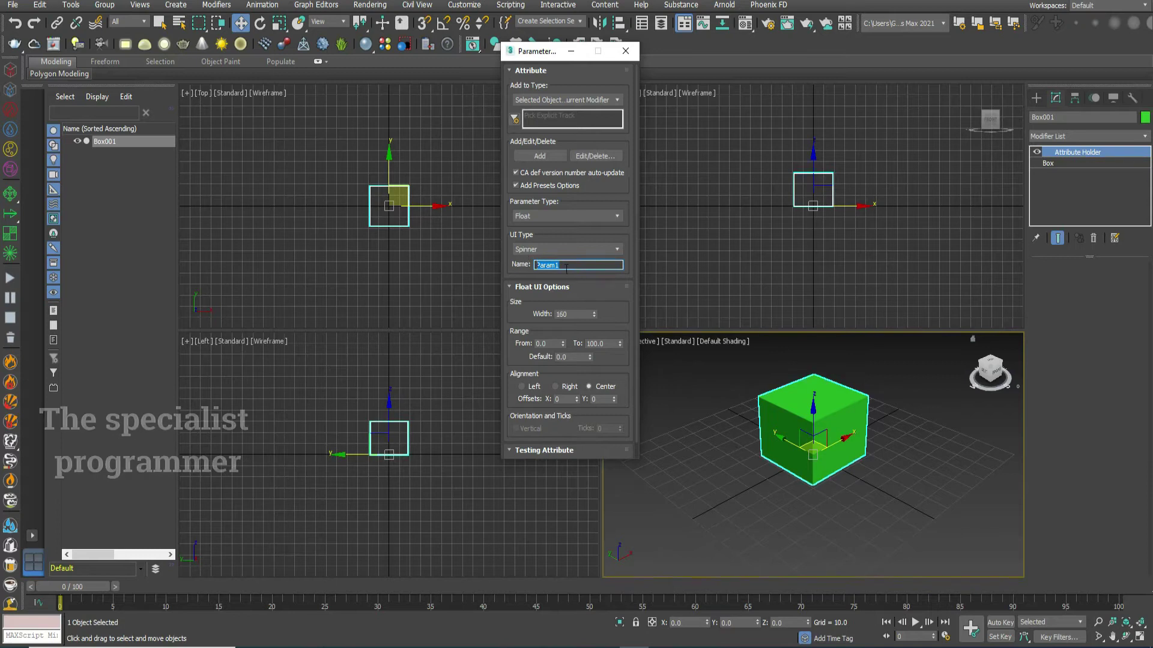
type("move")
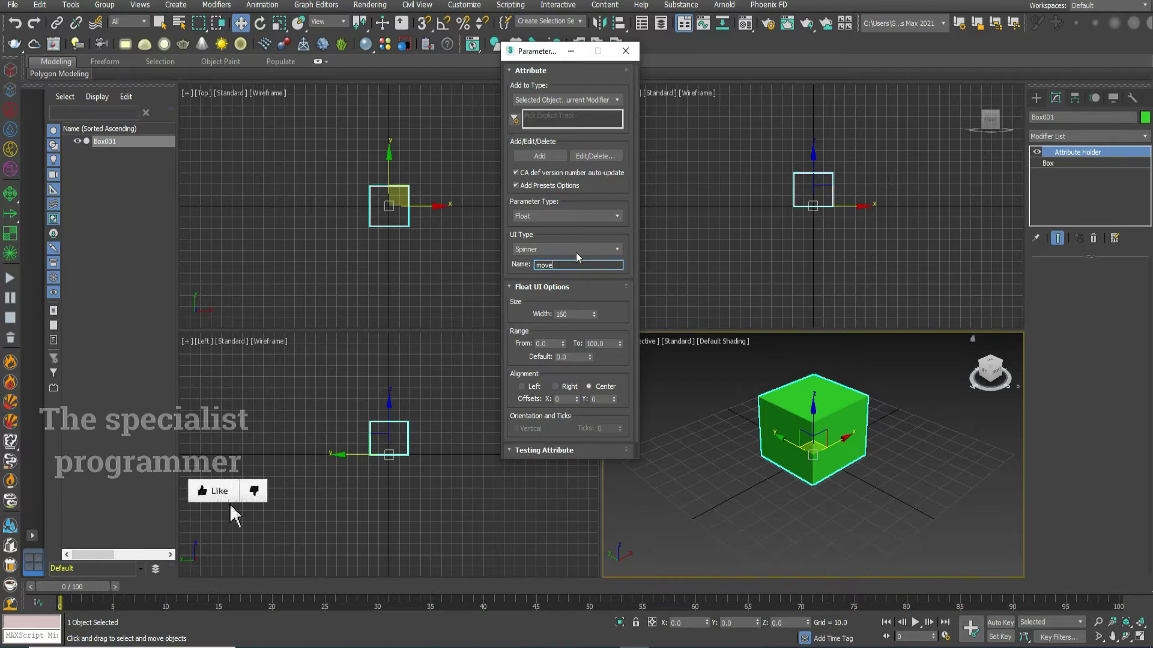
left_click(531, 268)
type("up down")
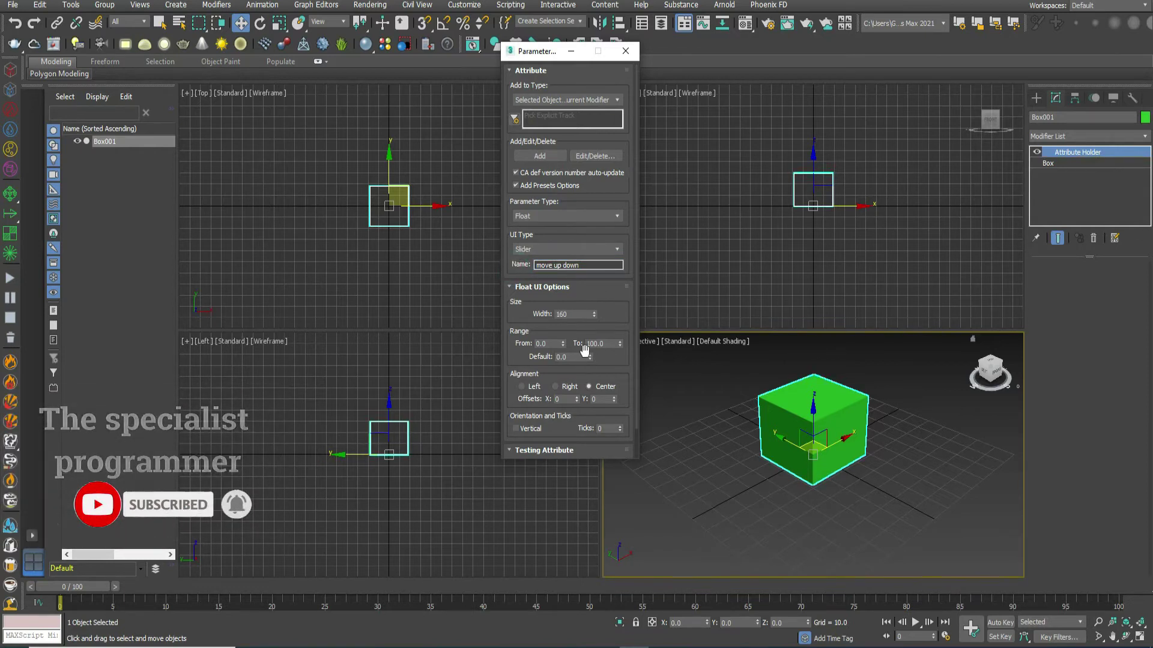
Set the slider's lower range to -100, add the attribute to the Attribute Holder and close the Parameter Editor.
type("-100")
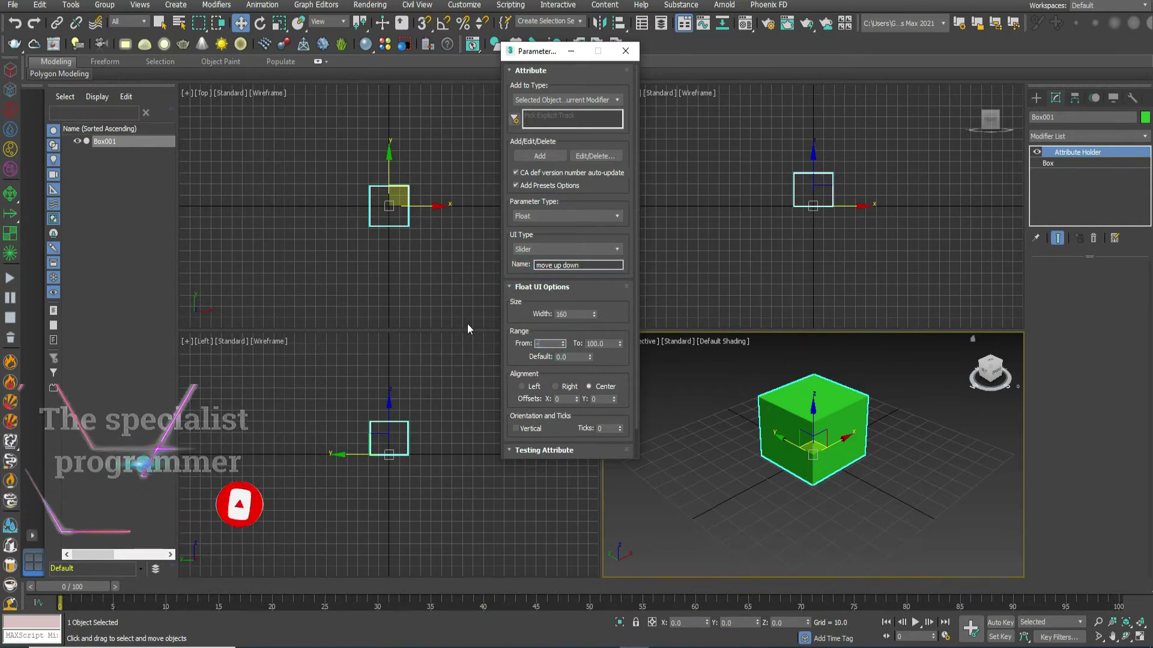
left_click(515, 344)
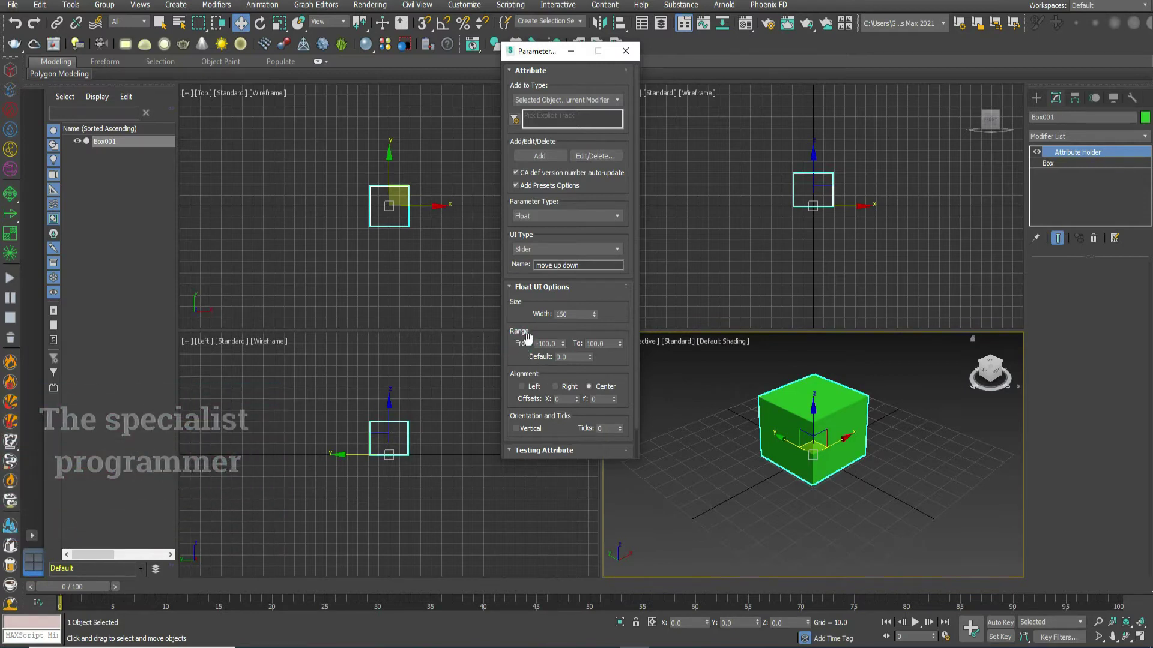
left_click(539, 157)
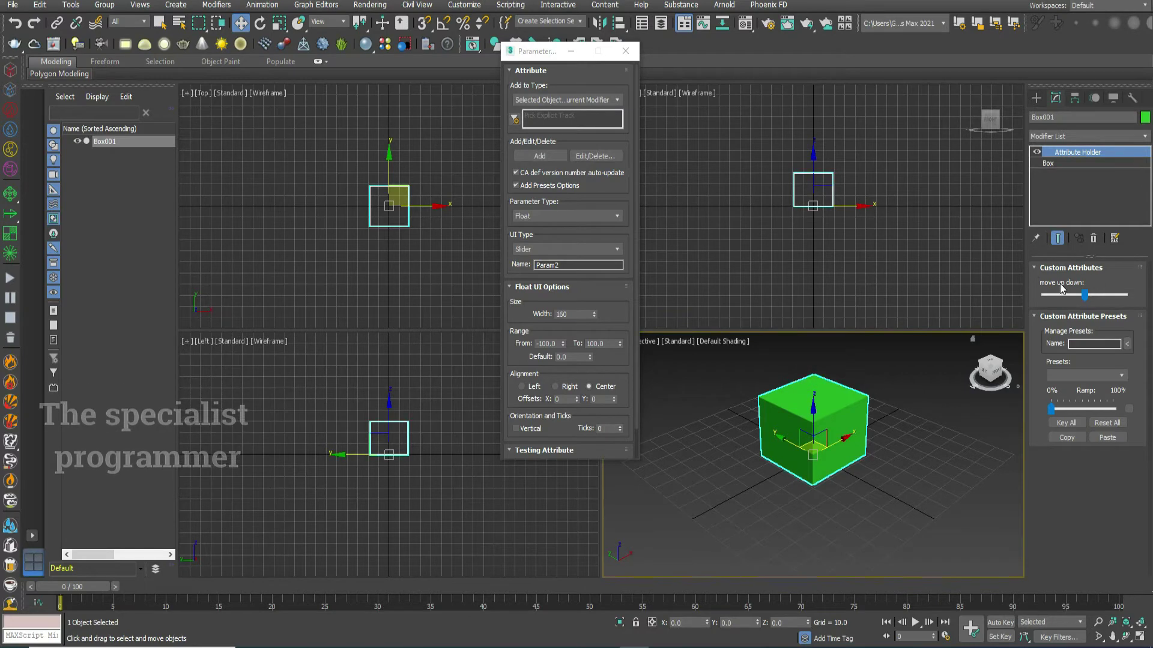
left_click(625, 51)
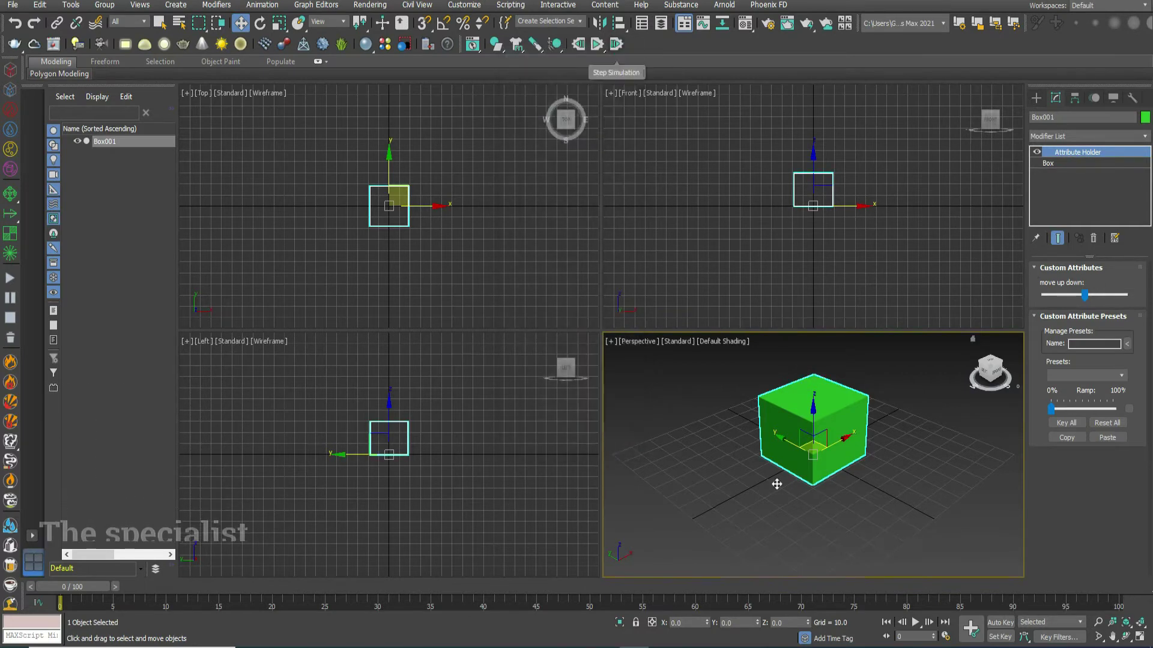
Start wiring the box's parameters from the Attribute Holder's "move up down" custom attribute.
right_click(841, 437)
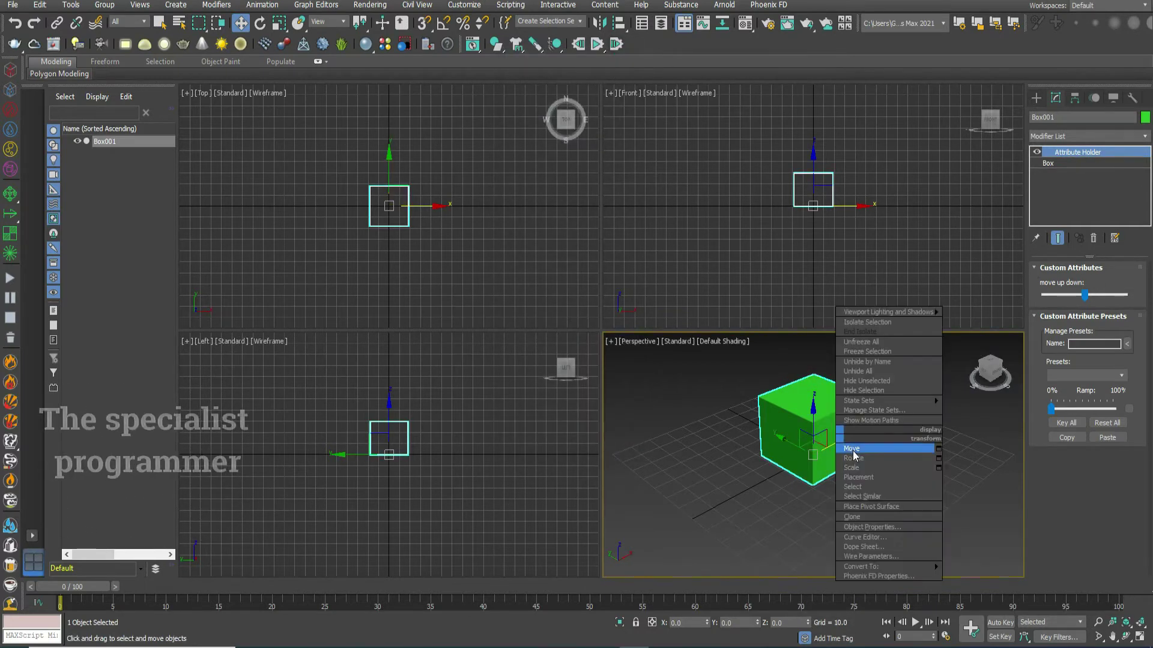
left_click(881, 557)
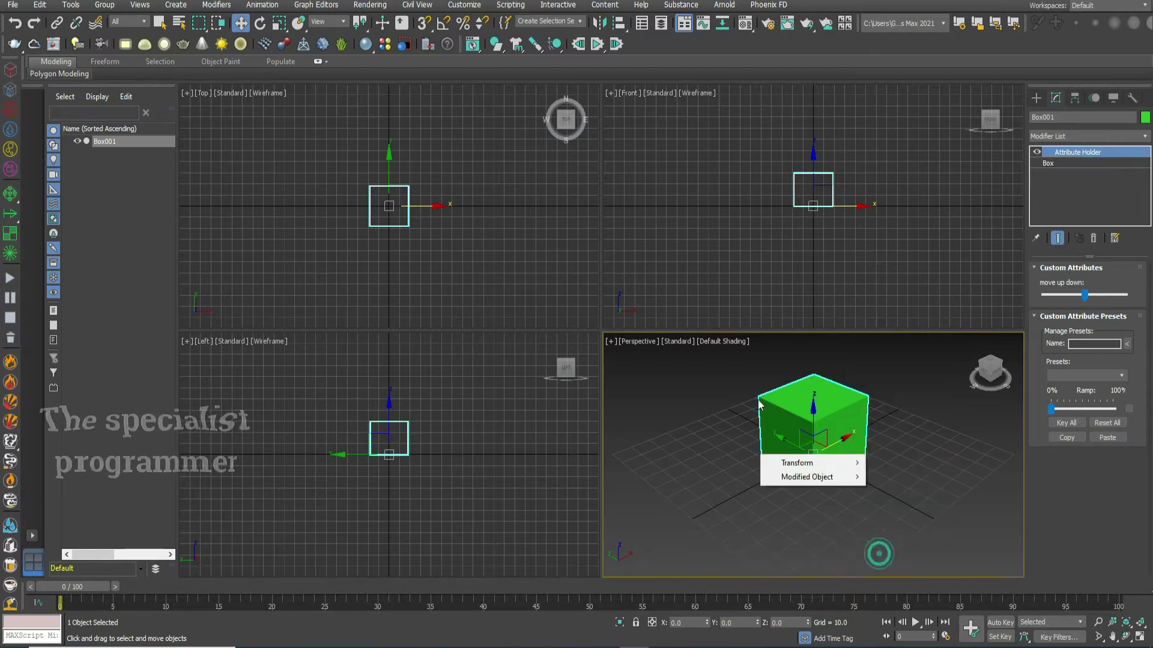
mouse_move(821, 478)
mouse_move(890, 479)
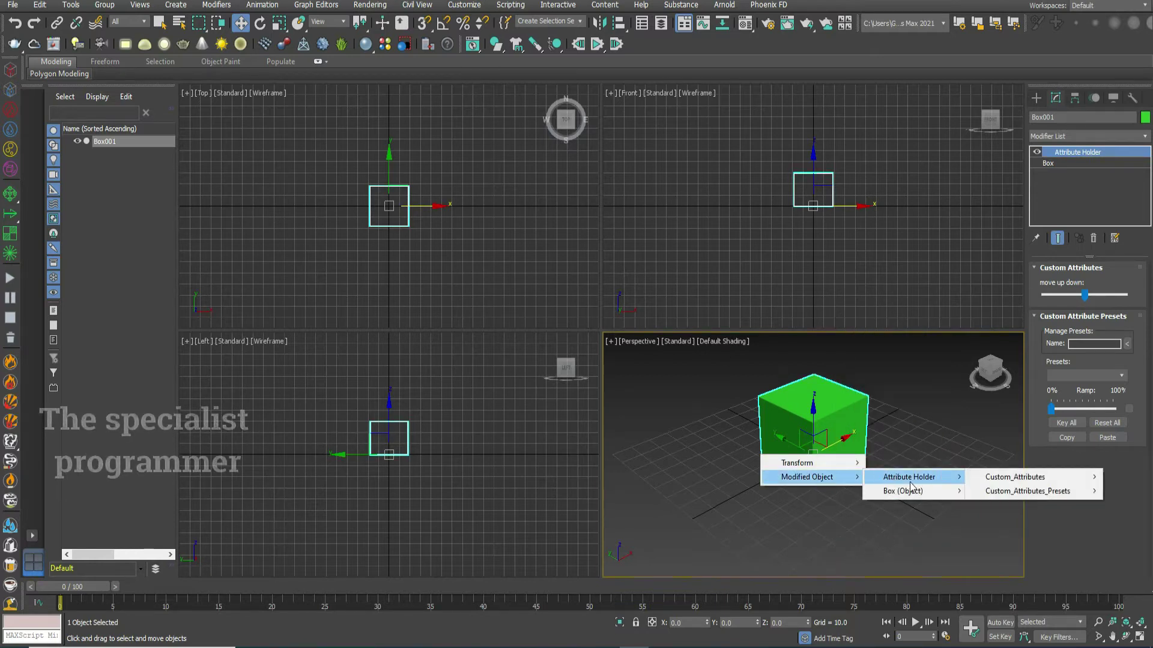
mouse_move(974, 478)
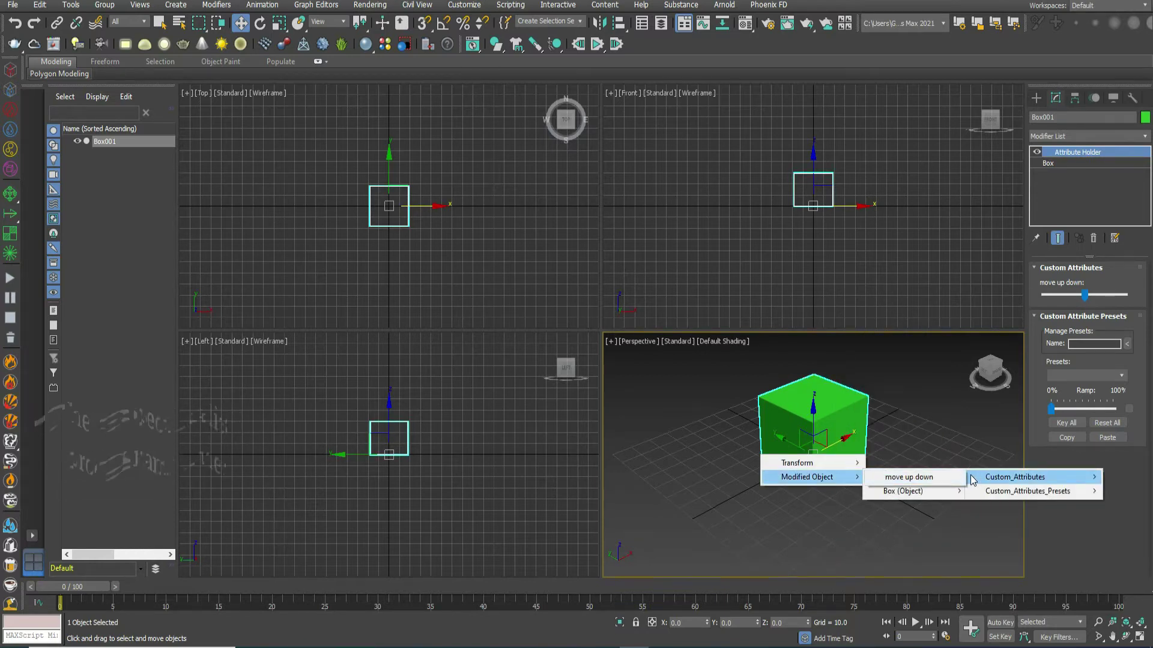
left_click(925, 483)
Pick the same box as the wiring target and choose its Z Position.
left_click(795, 423)
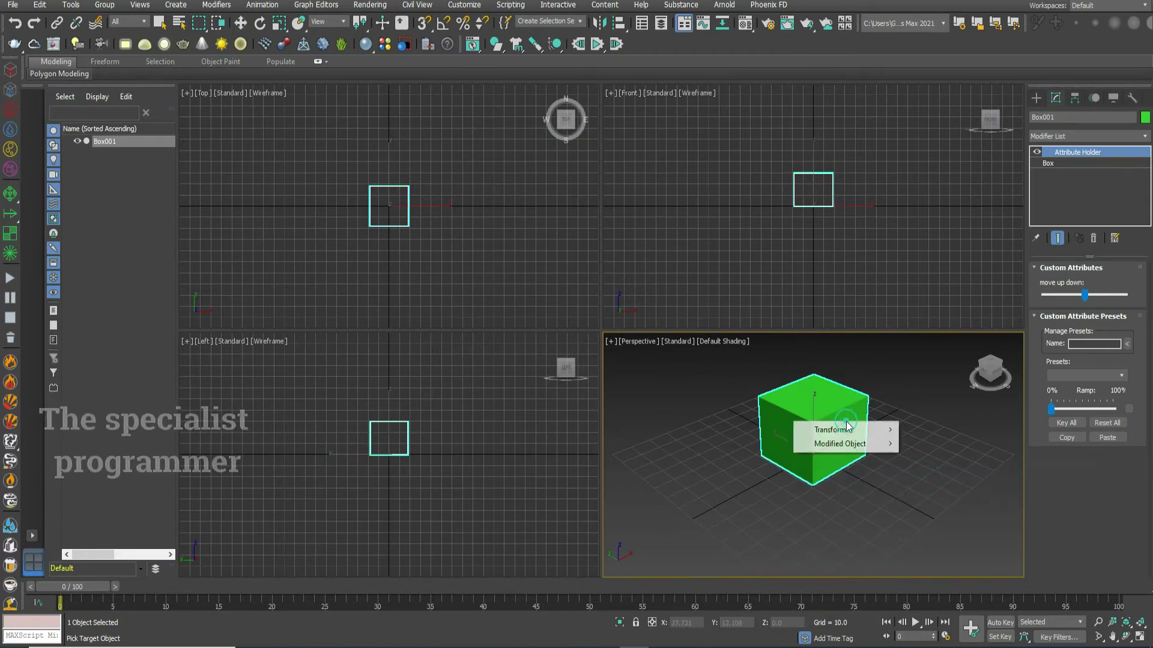
mouse_move(856, 428)
mouse_move(968, 430)
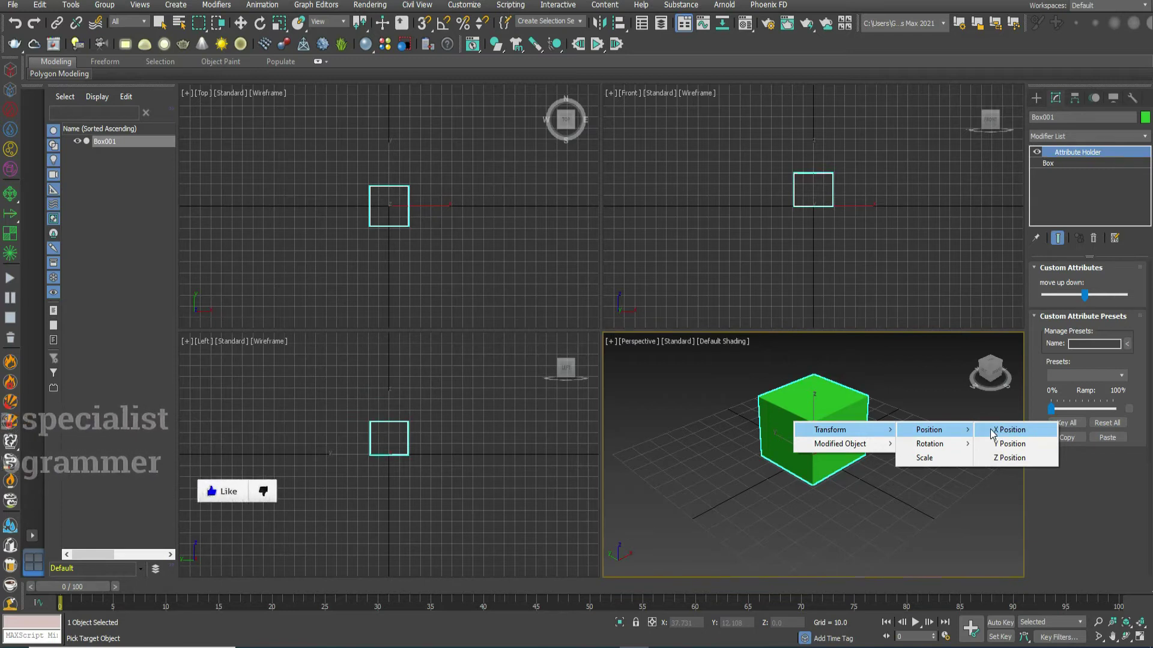
left_click(1001, 459)
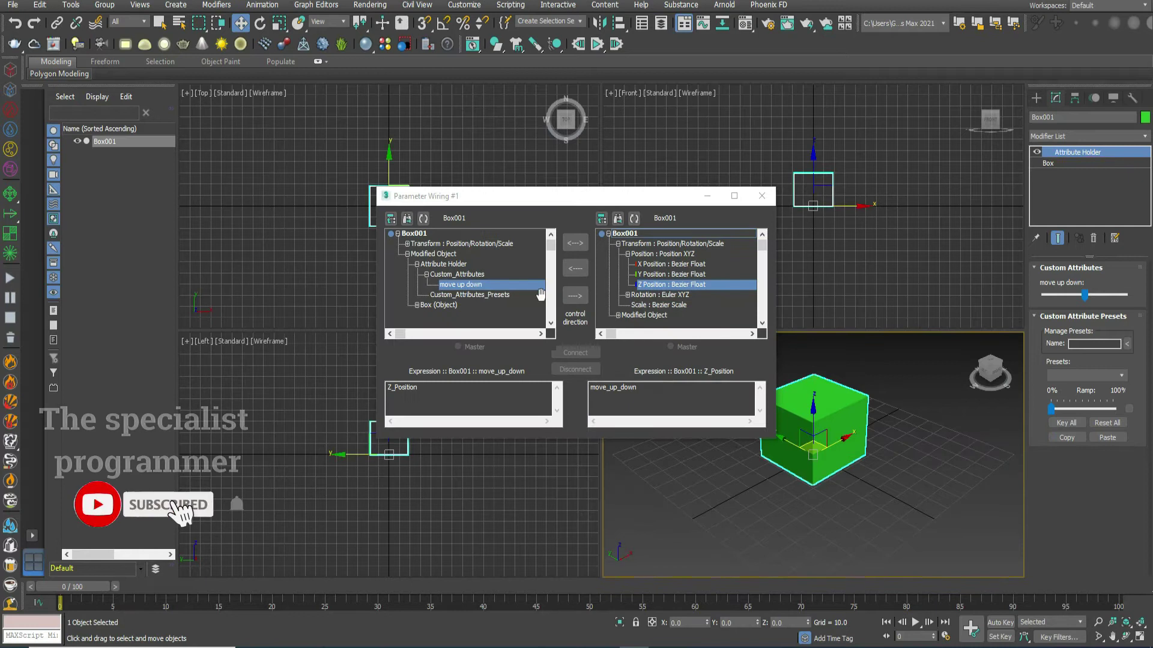
Connect "move up down" as the one-way control of Z Position, then test the slider and reset the custom attributes.
left_click(575, 296)
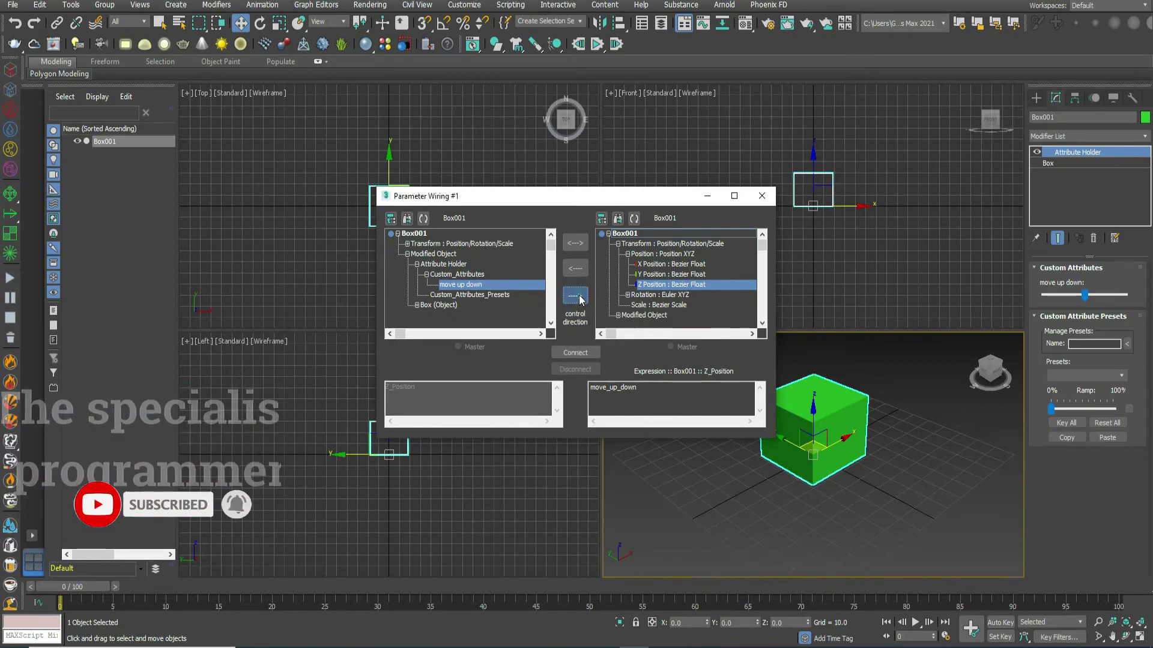
left_click(575, 353)
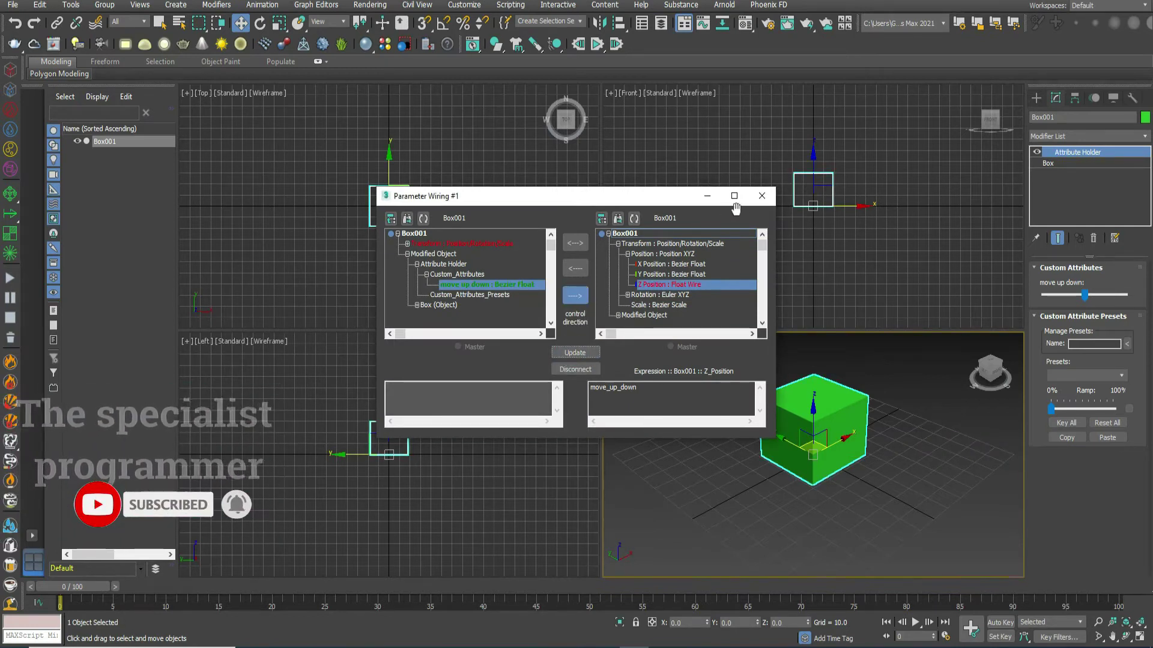
left_click(762, 196)
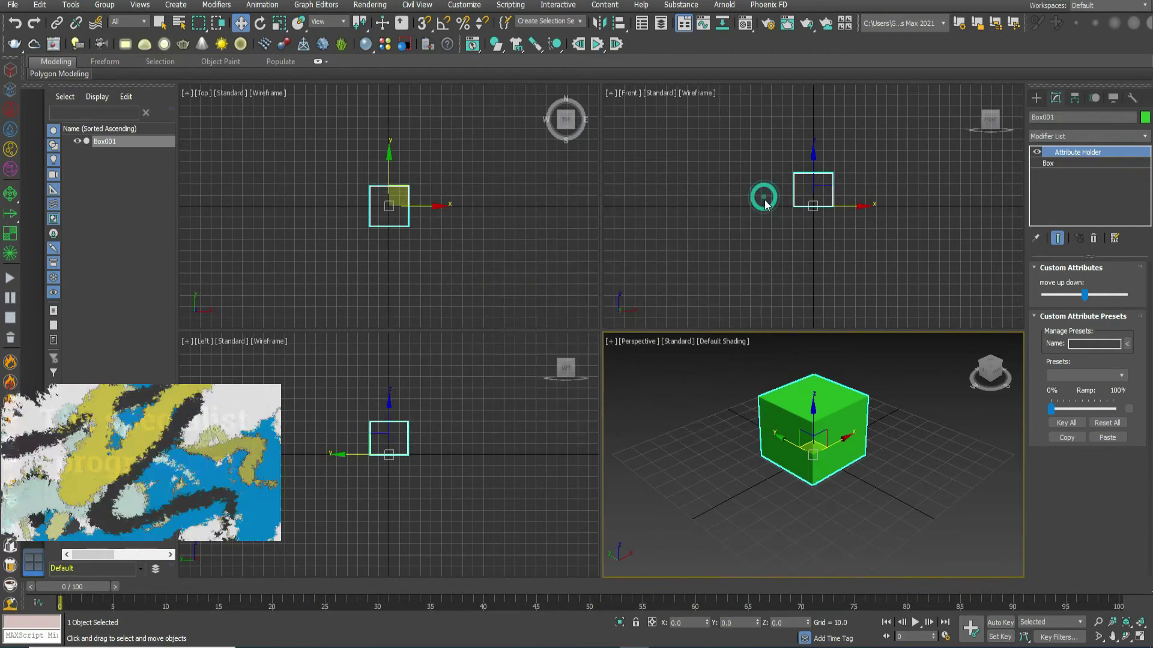
mouse_move(1085, 295)
left_mouse_down()
mouse_move(1068, 295)
mouse_move(1107, 295)
mouse_move(1068, 302)
mouse_move(1094, 302)
mouse_move(1082, 311)
left_mouse_up()
left_click(1103, 423)
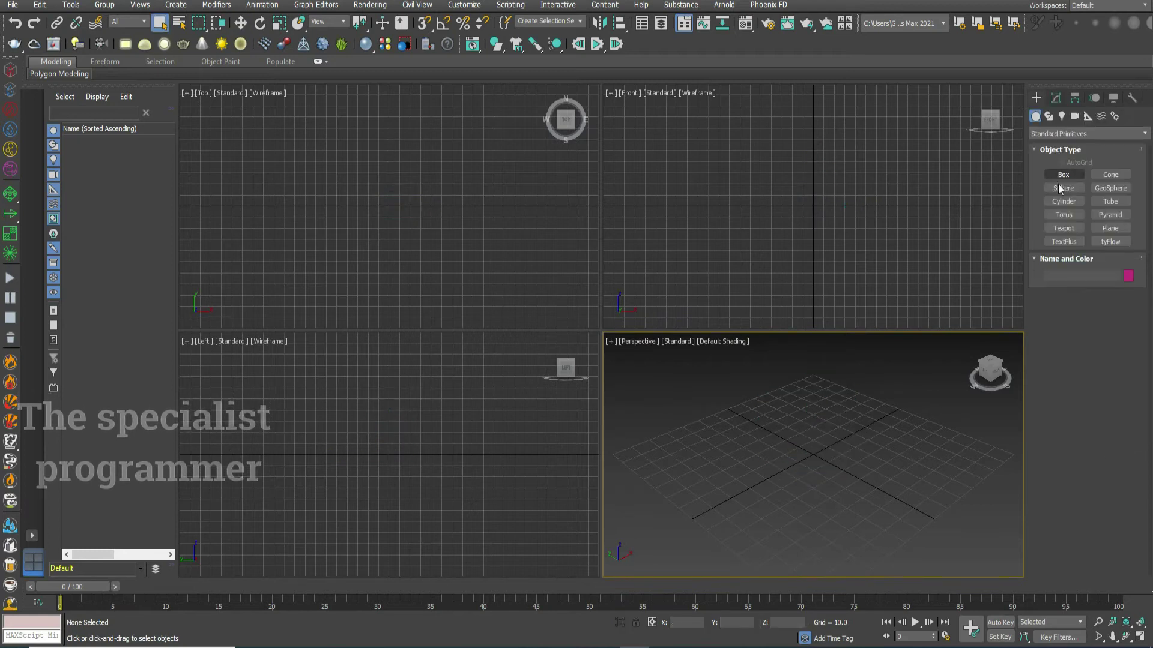
Create a box about 33 long, 39 wide and 29 high in the perspective view and center it at the origin.
left_click(1063, 174)
left_click_drag(841, 453, 755, 437)
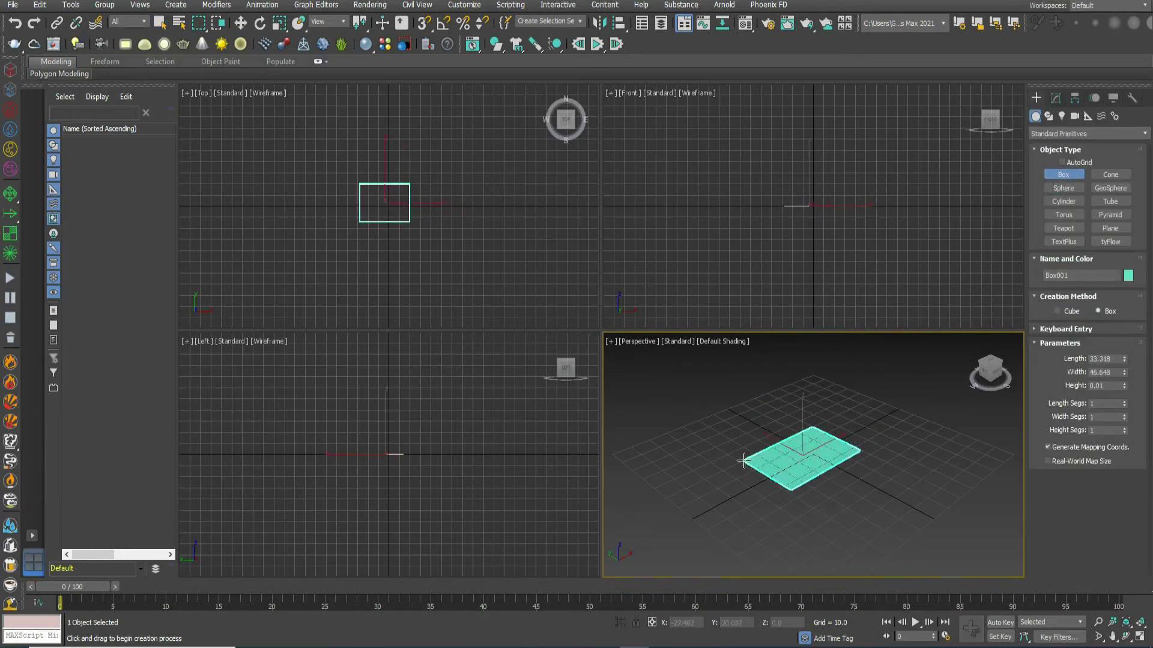
left_click(784, 401)
key("w")
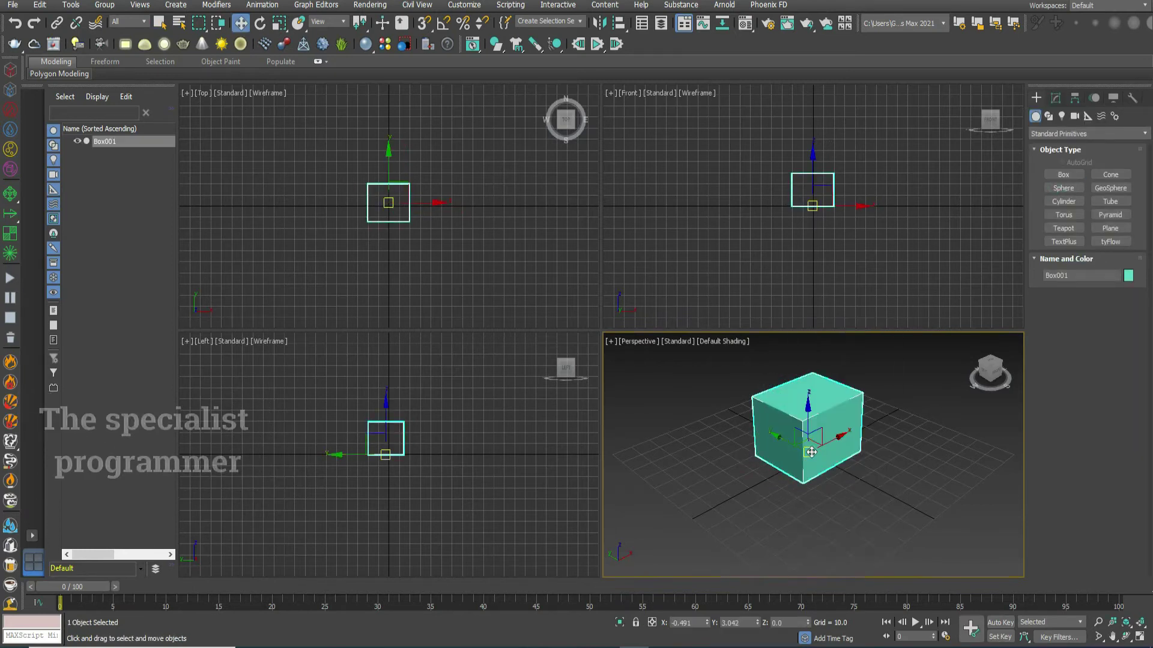
right_click(757, 625)
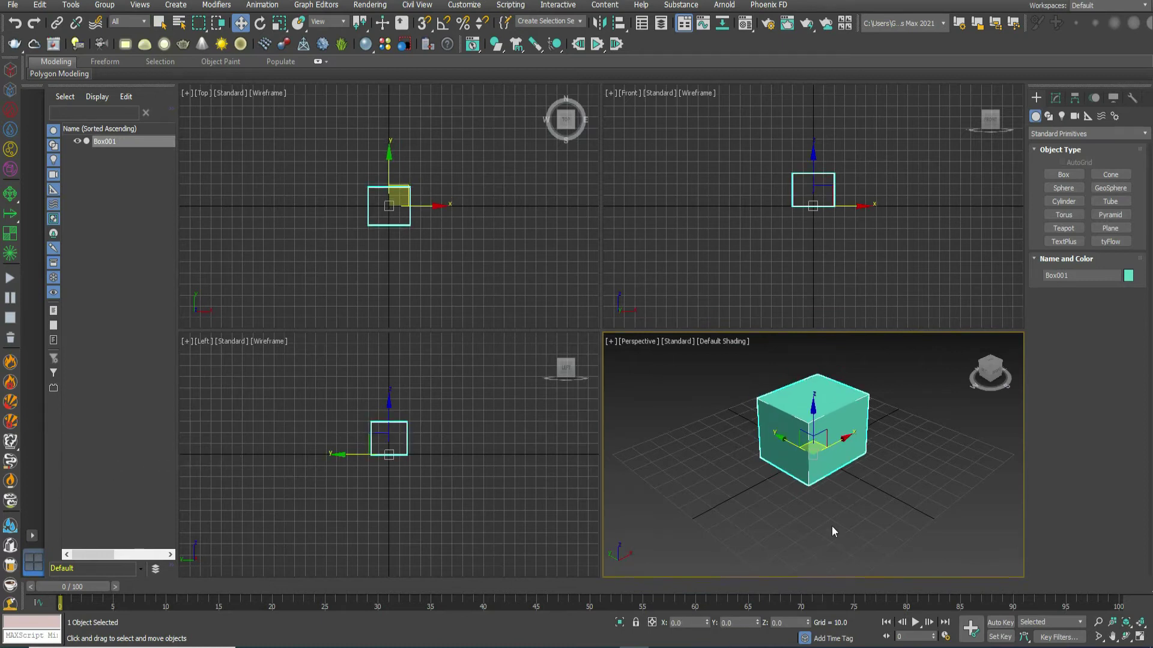
Add an Attribute Holder modifier to the new box.
left_click(1056, 98)
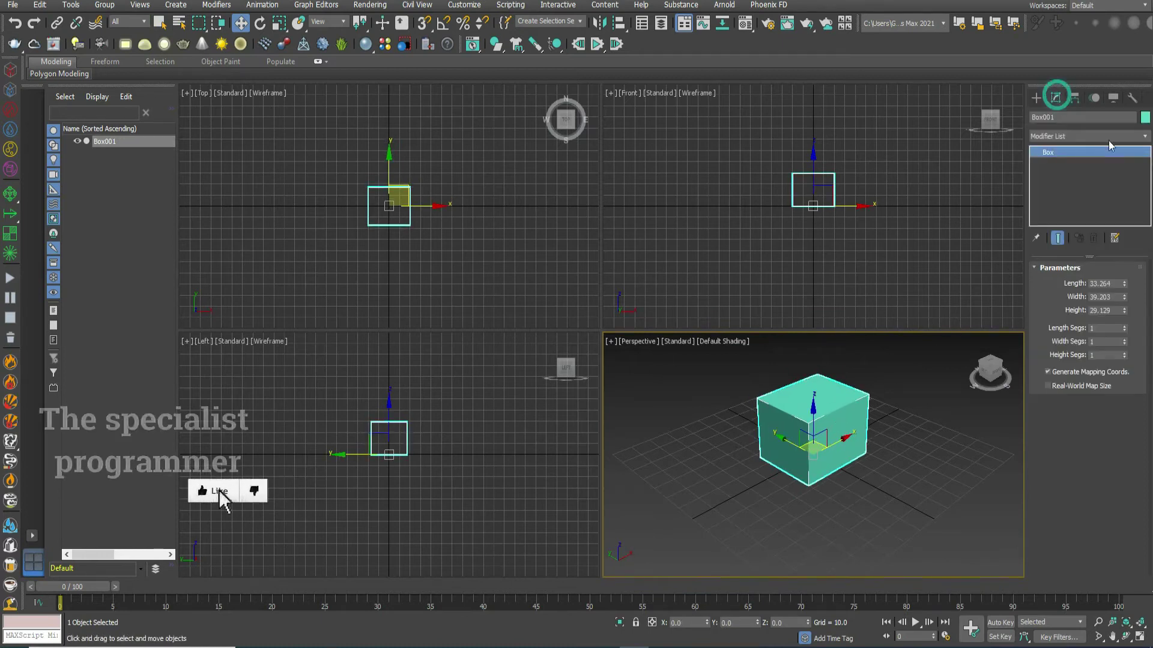
left_click(1087, 135)
scroll(1074, 226, "up", 3)
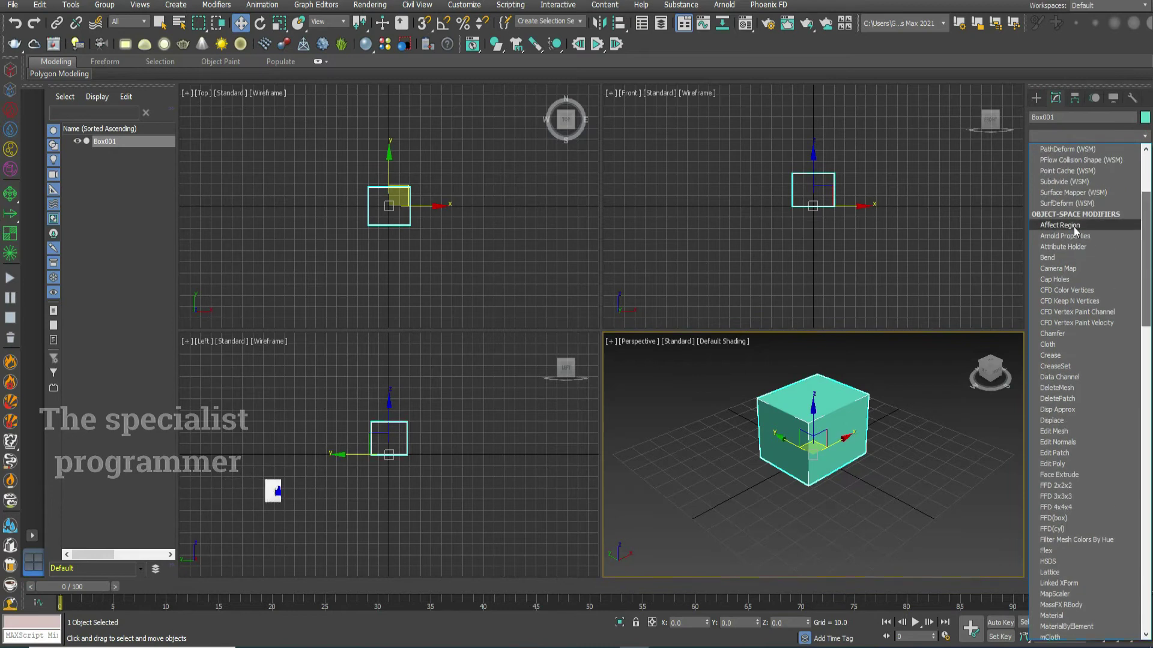
left_click(1055, 249)
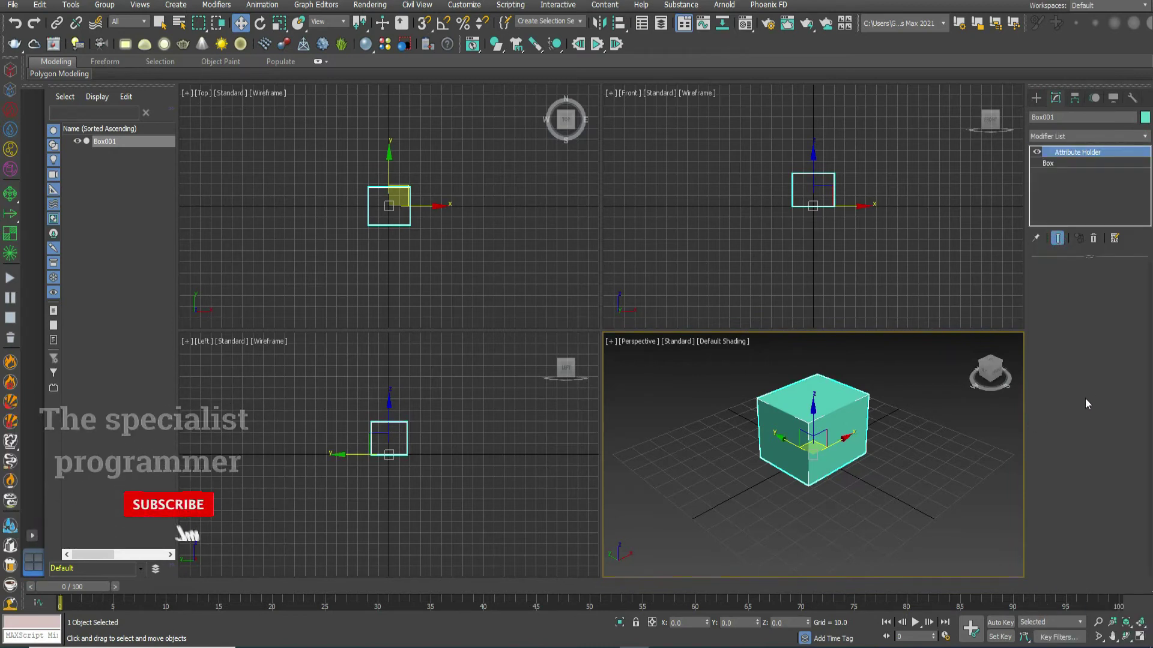
Define a Slider attribute named "move up down" for the selected object's current modifier in the Parameter Editor.
left_click(254, 7)
left_click(294, 213)
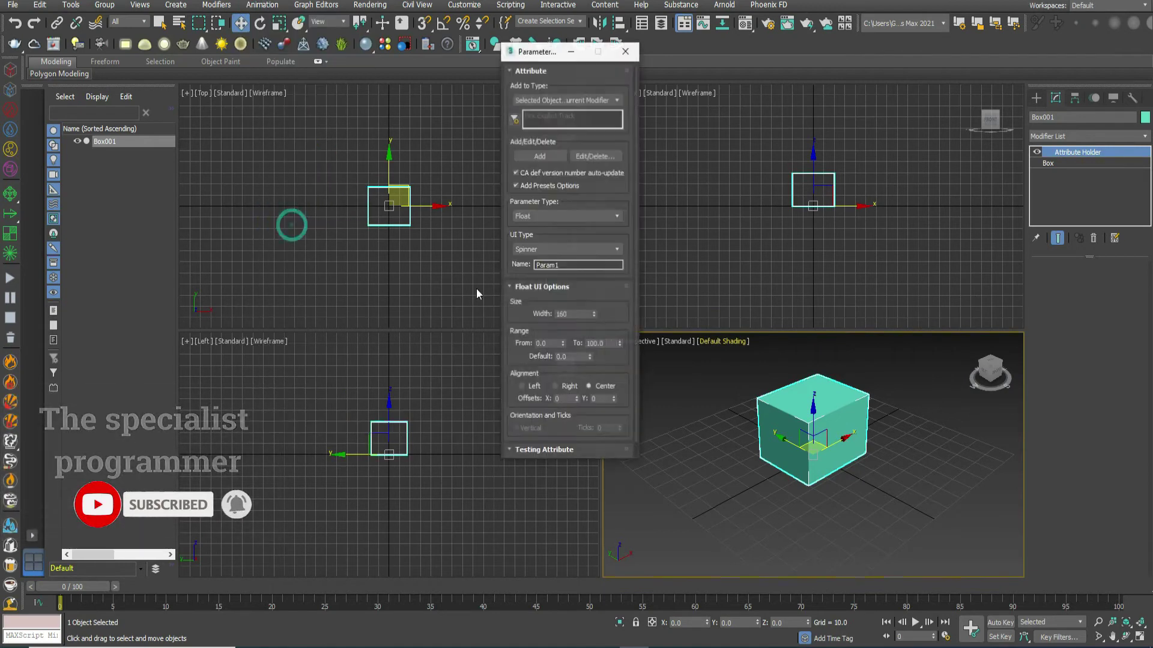
left_click(564, 100)
left_click(568, 122)
left_click(556, 249)
left_click(524, 268)
type("move up")
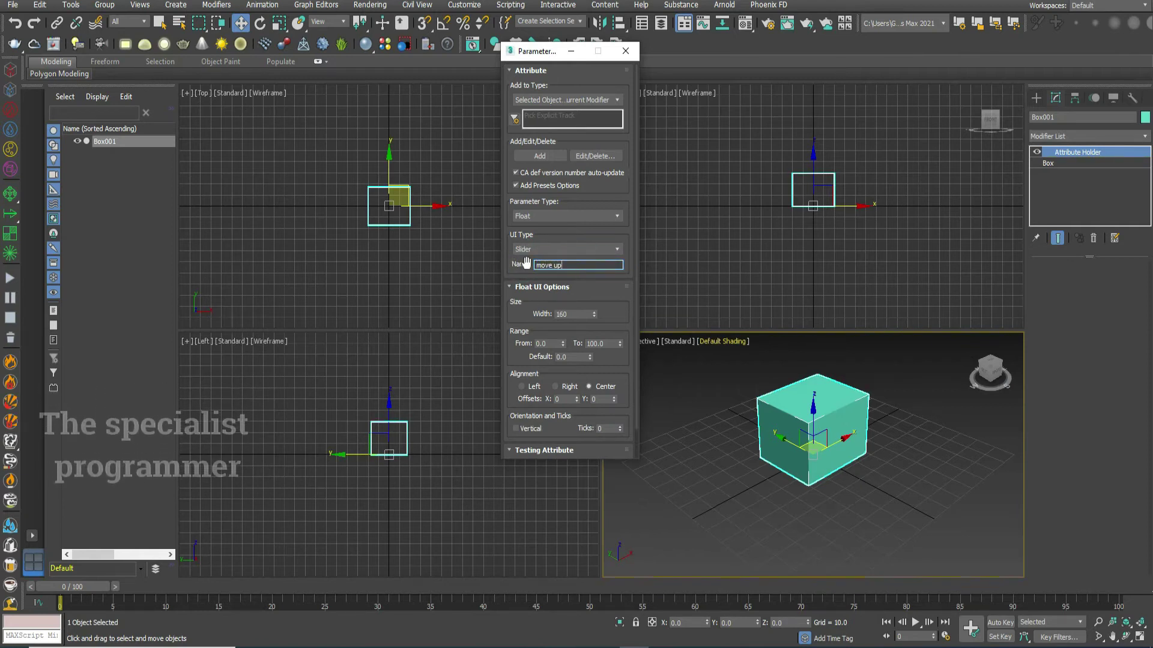
type(" down")
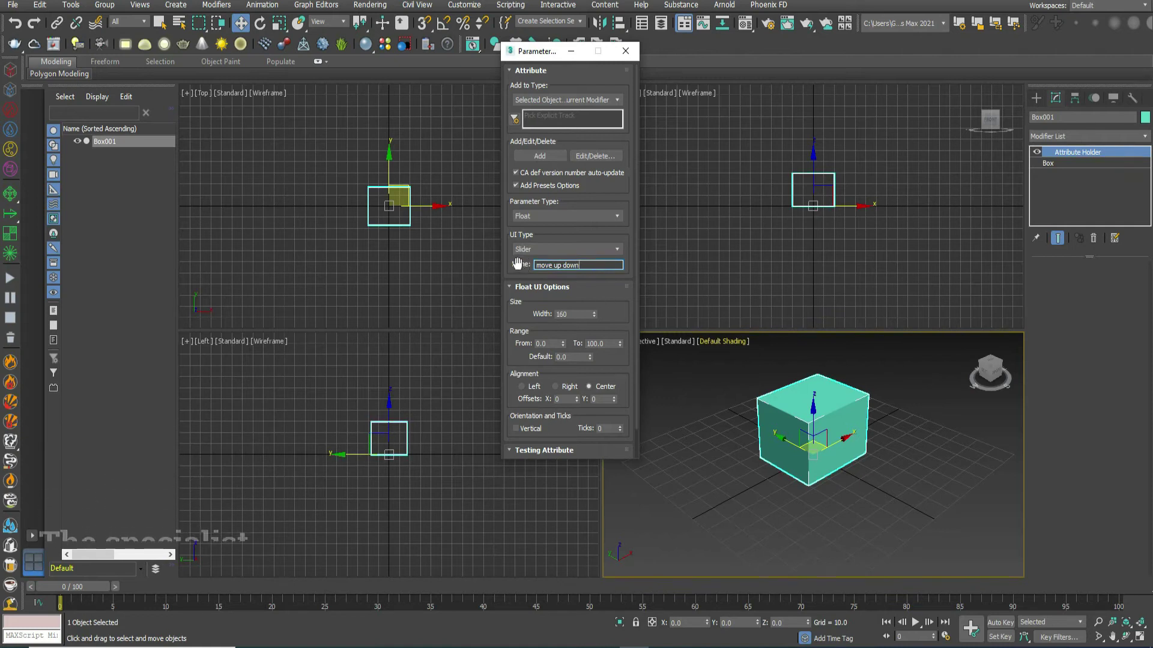
Set the lower range of the "move up down" slider to -100 and add it to the new box's Attribute Holder.
type("-1")
key("Return")
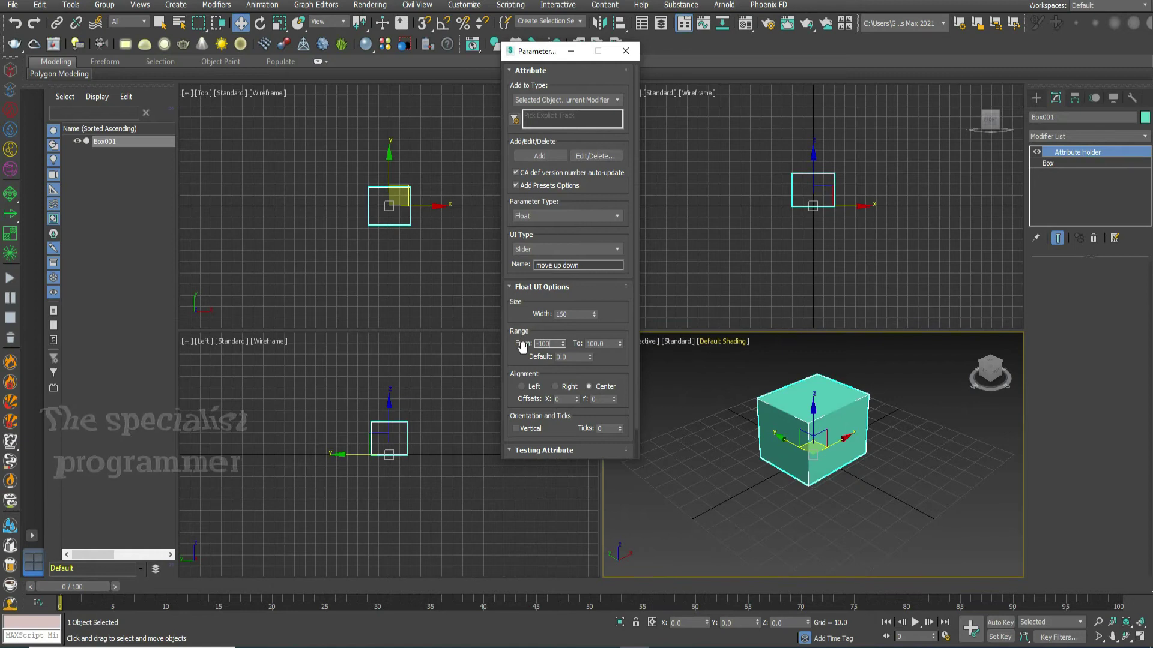
left_click(540, 158)
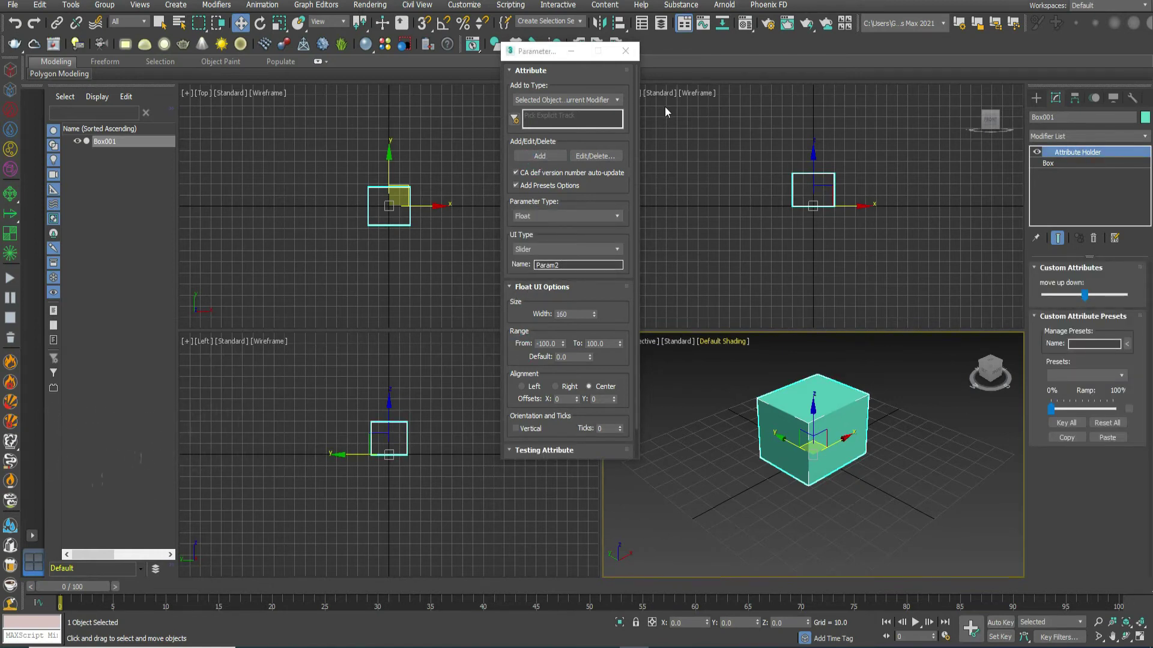
Add a second Slider attribute named "rotate" to the box's Attribute Holder modifier and close the Parameter Editor.
type("rotate")
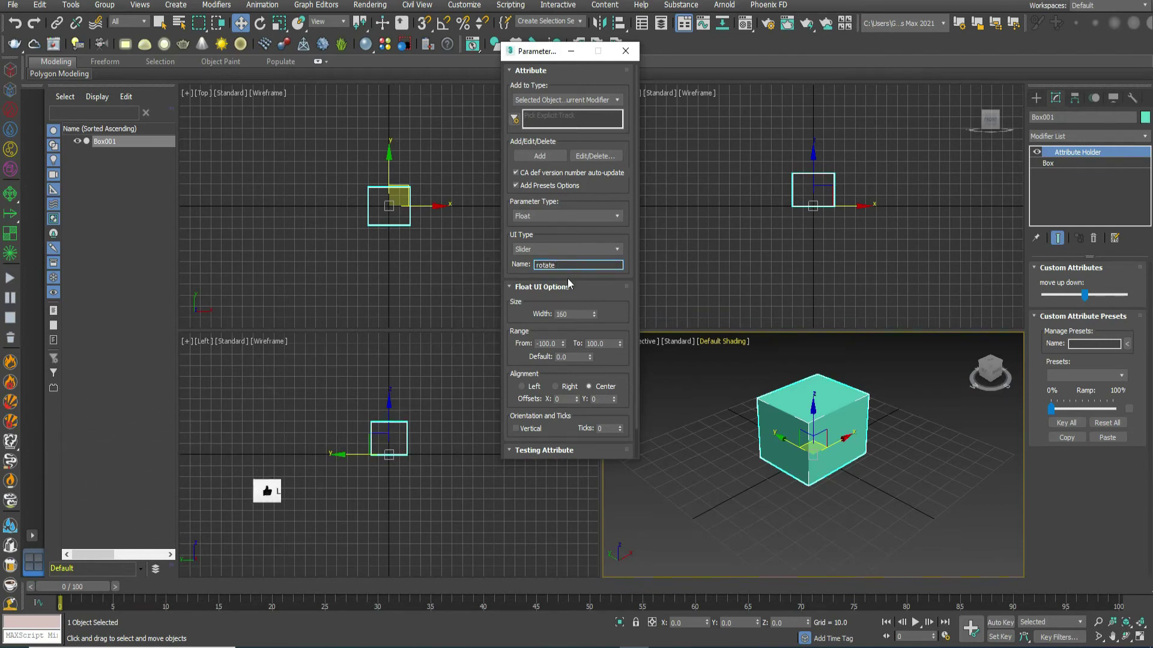
left_click(523, 267)
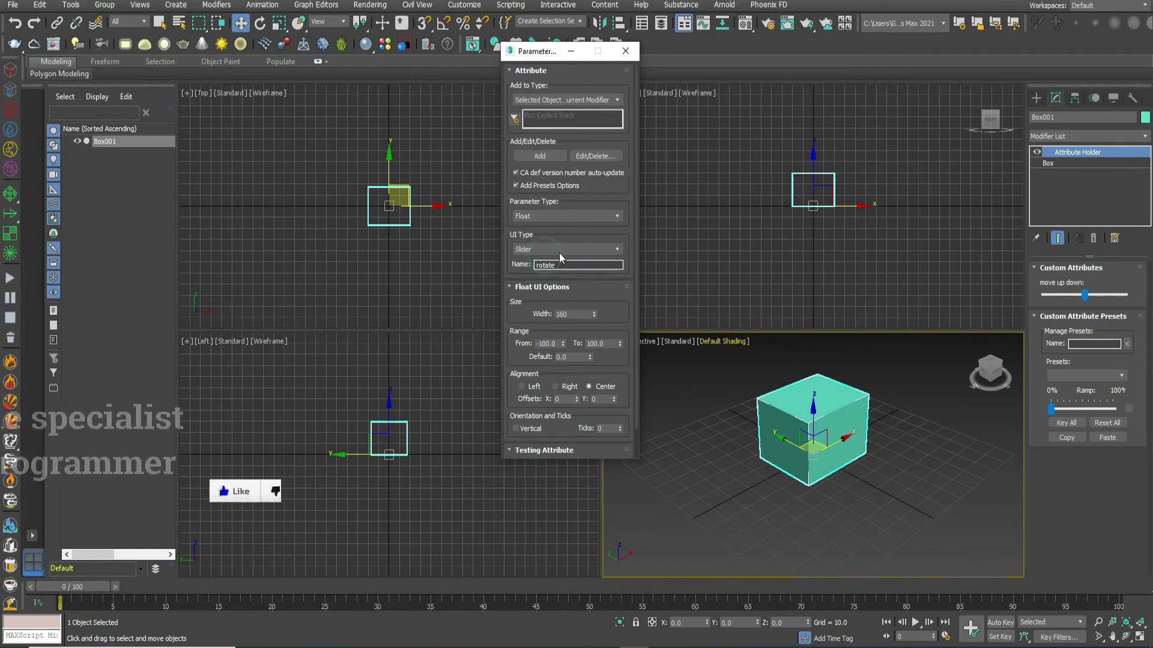
left_click(531, 268)
type("tate")
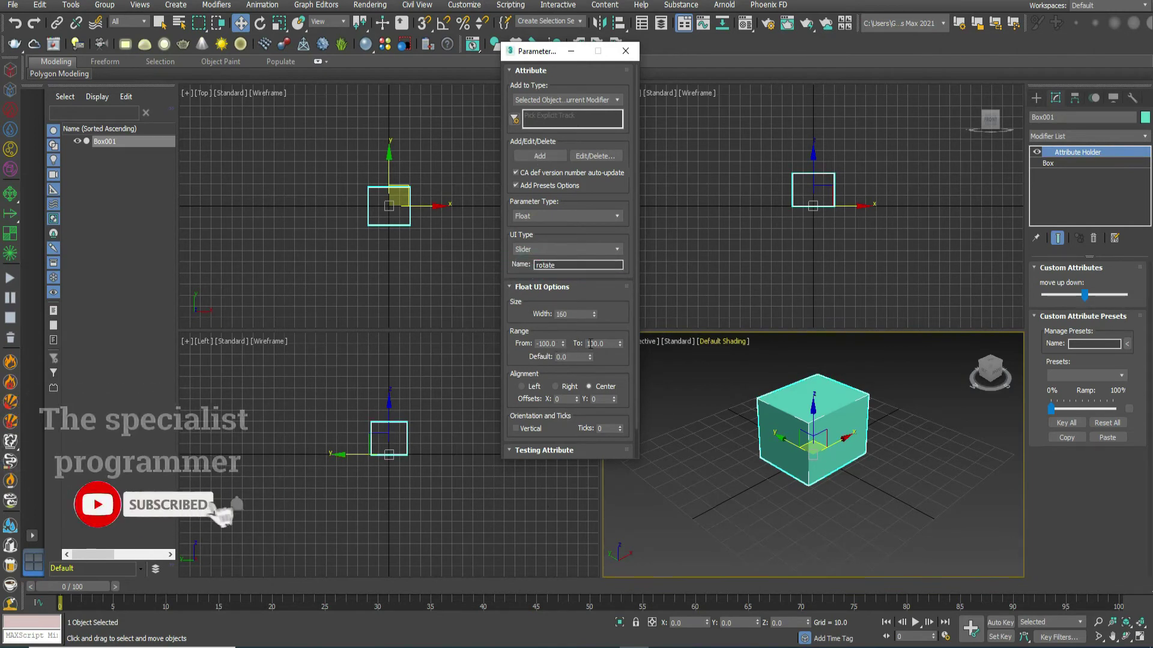
left_click(537, 157)
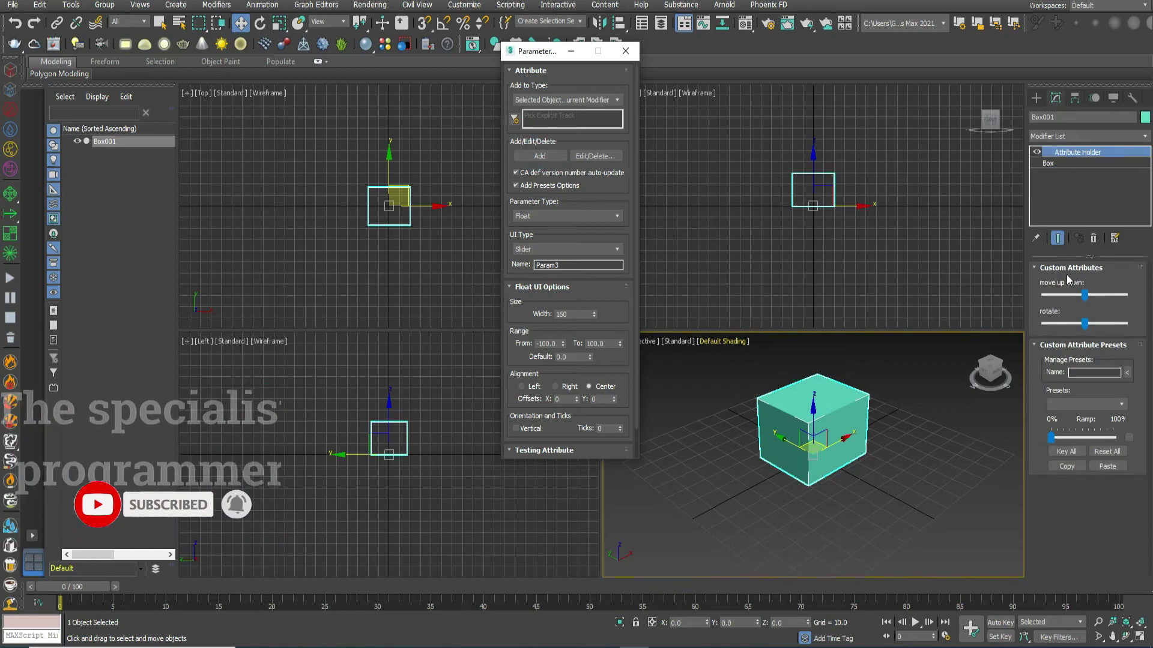
left_click(625, 51)
Start wiring the box's "move up down" custom attribute to its own Z Position transform.
right_click(814, 445)
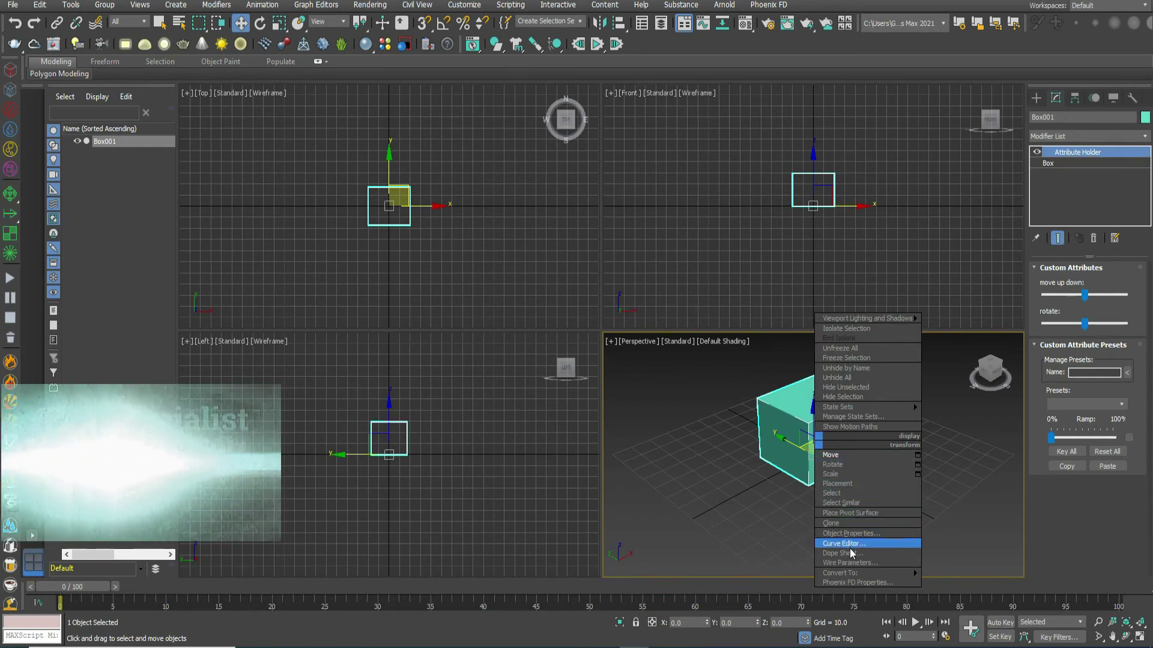
left_click(843, 563)
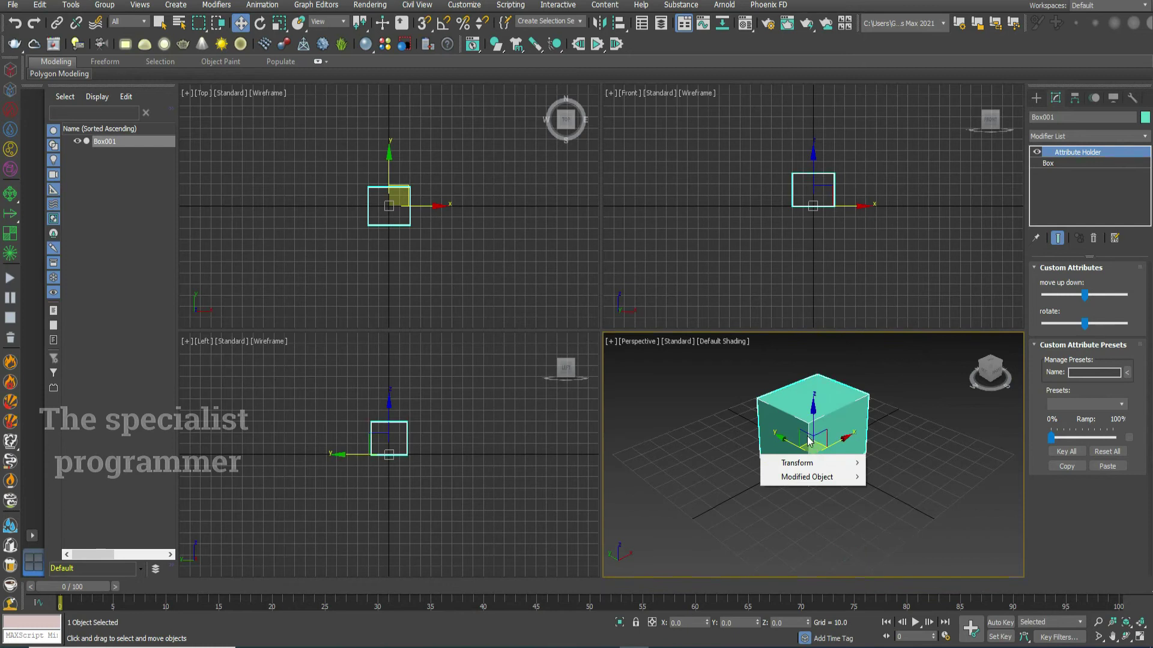
mouse_move(810, 477)
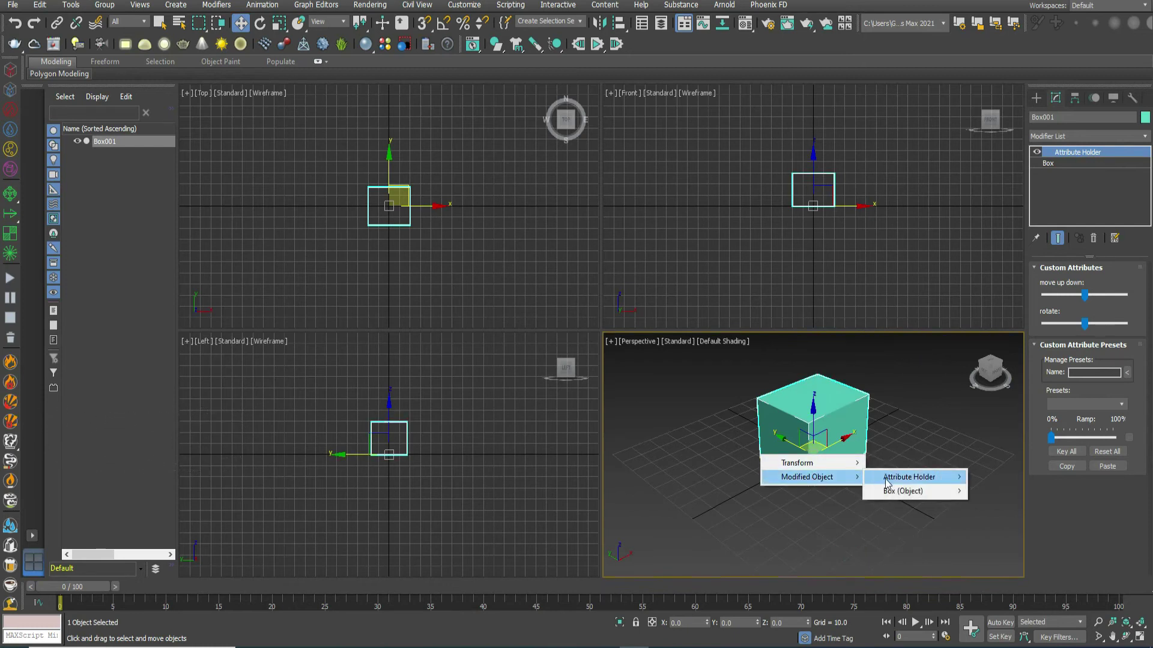
mouse_move(889, 484)
mouse_move(1015, 477)
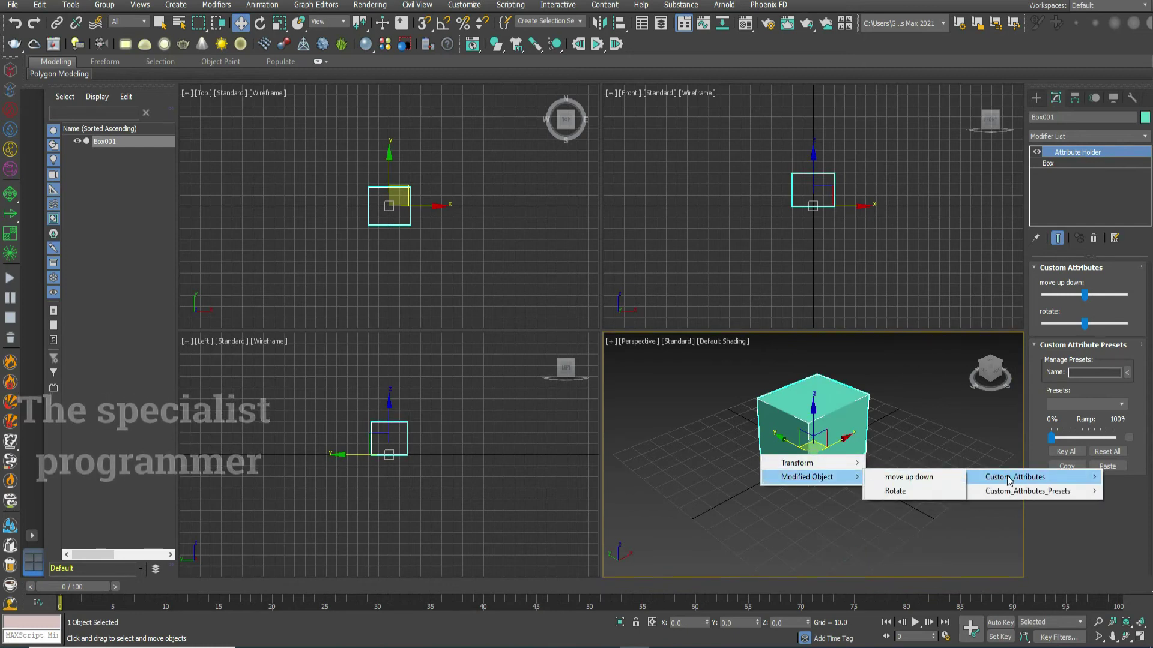
left_click(927, 479)
left_click(856, 427)
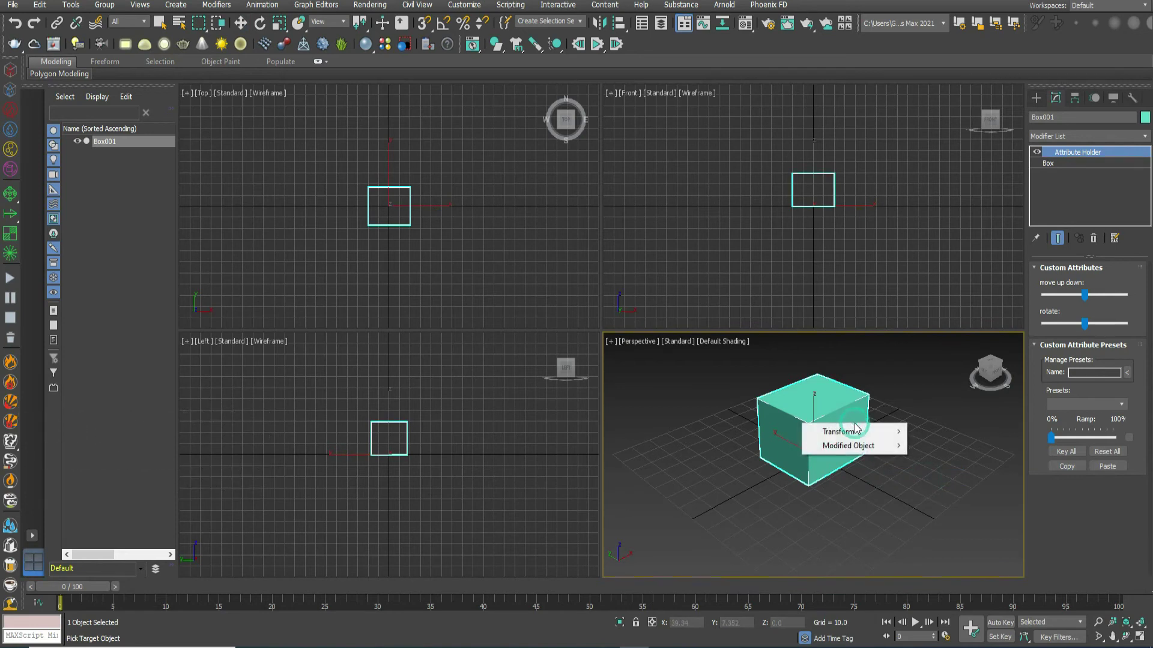
mouse_move(855, 430)
mouse_move(956, 437)
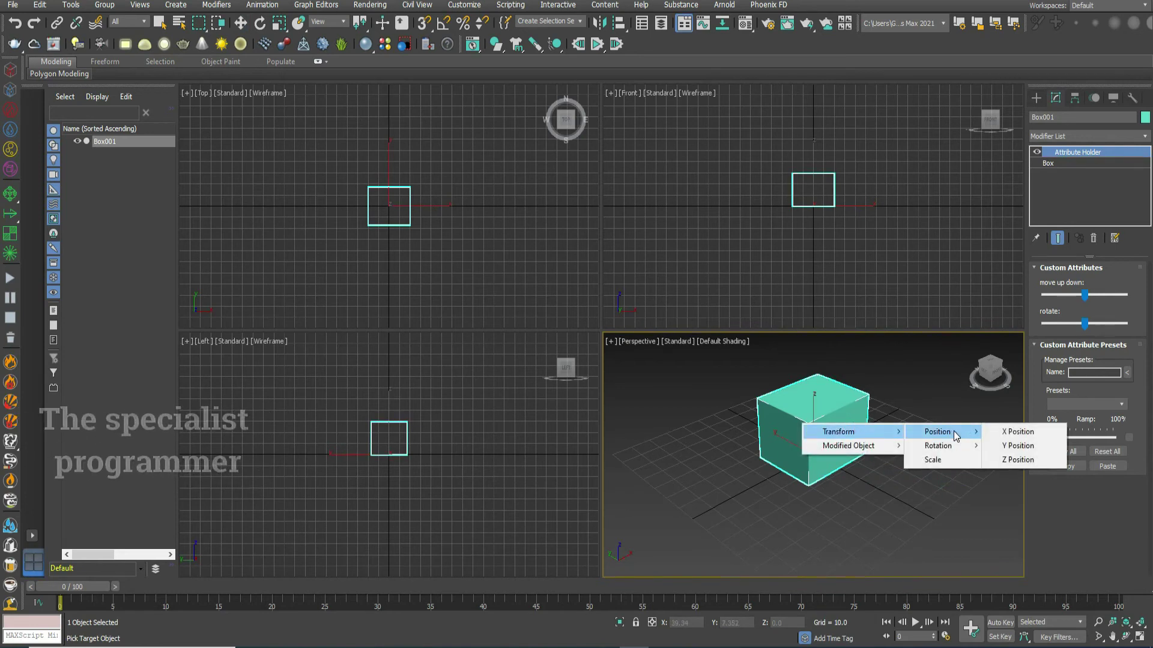
left_click(1014, 460)
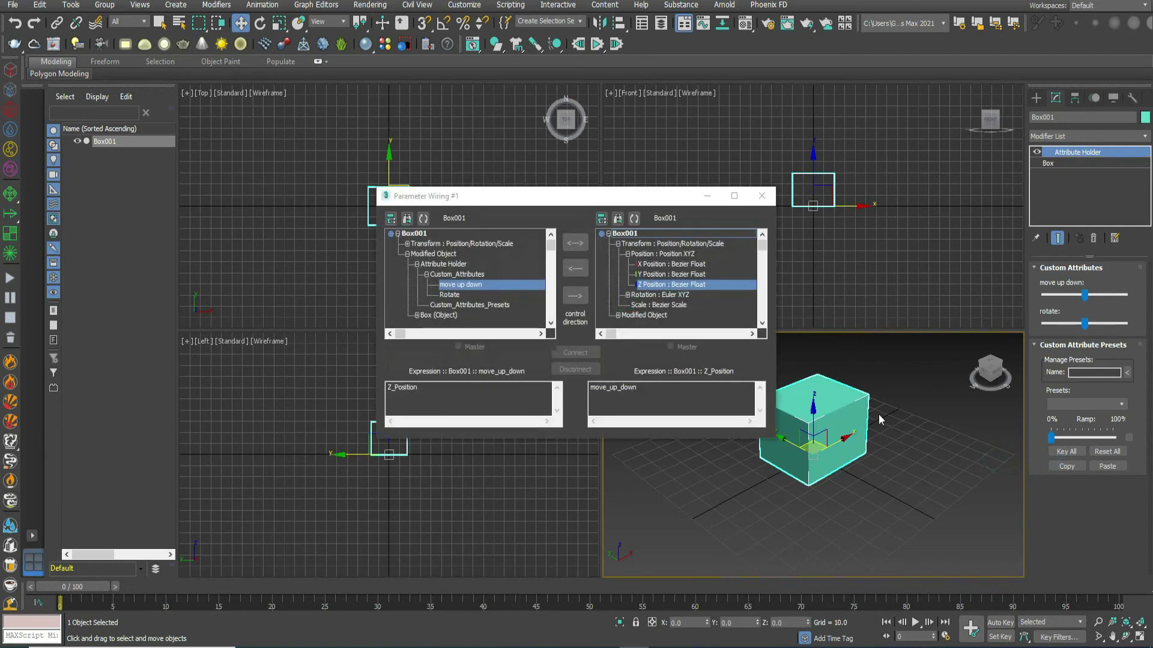
Connect the wire one-way so "move up down" controls Z Position, and test that slider before resetting all attributes.
left_click(576, 297)
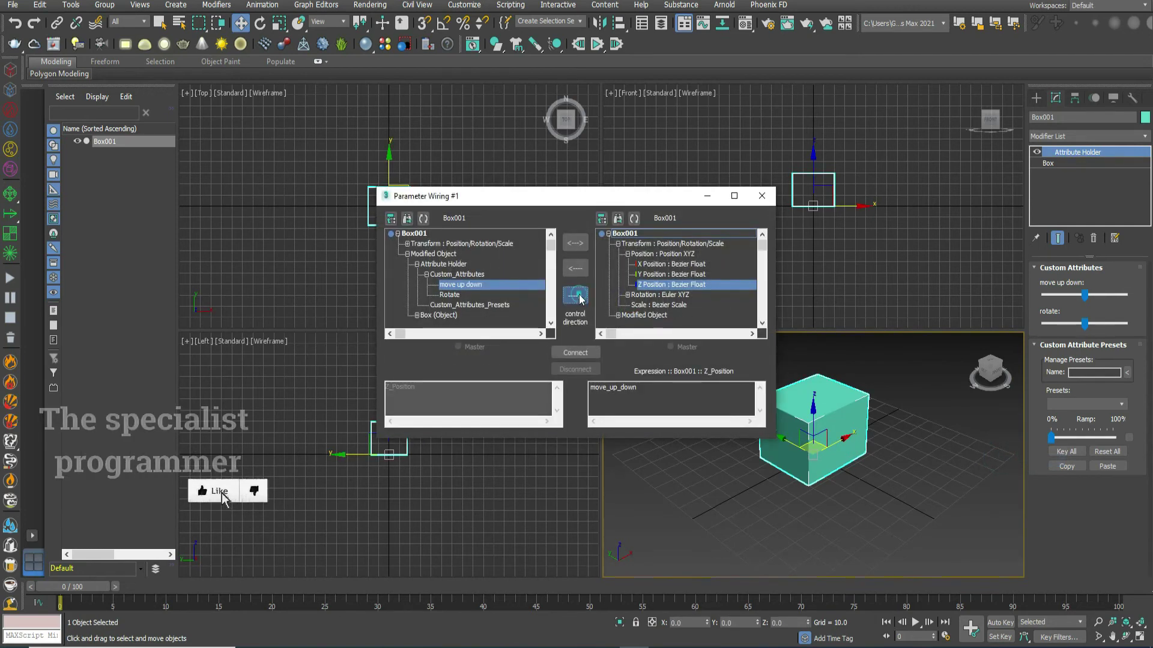
left_click(575, 352)
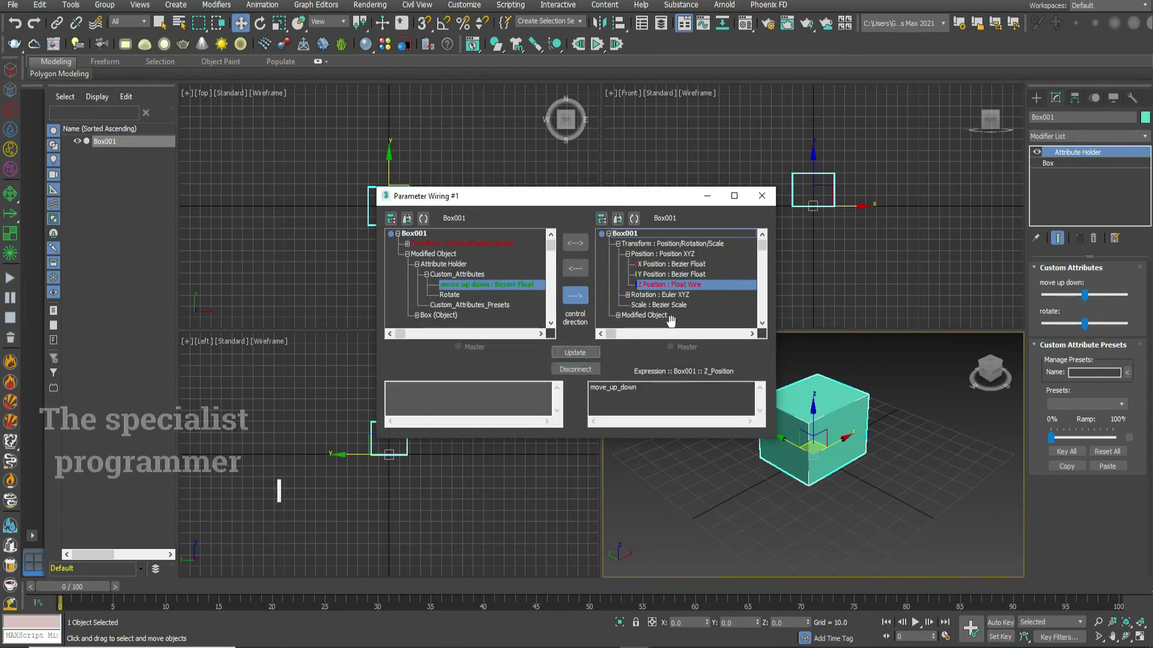
left_click(762, 196)
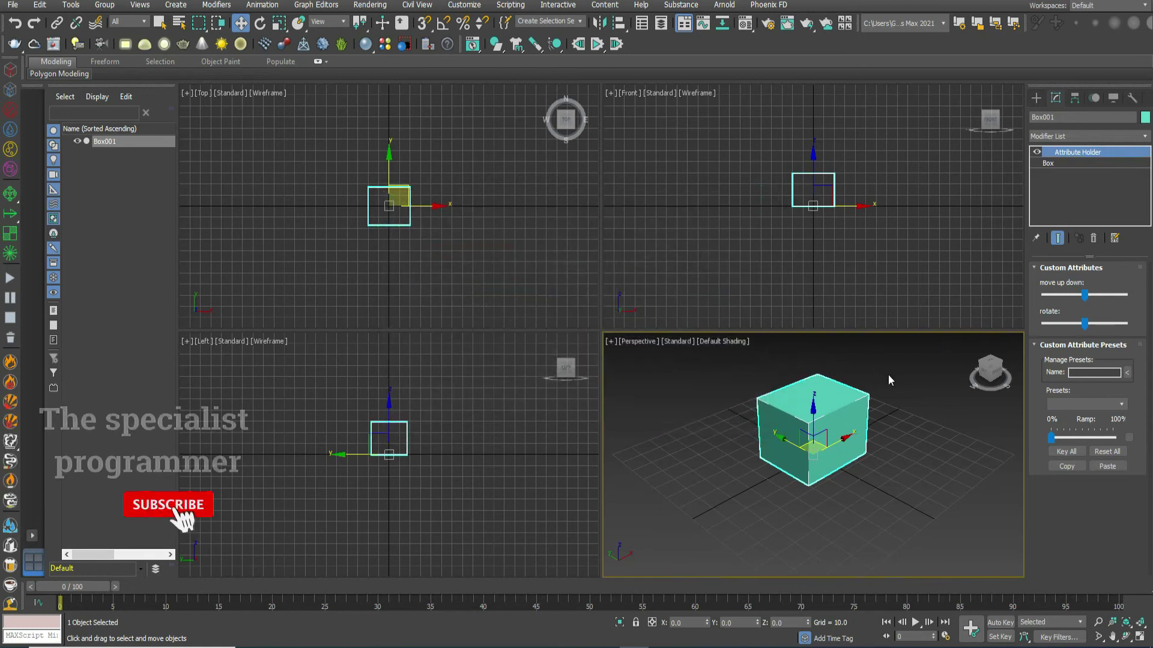
left_click_drag(1086, 297, 1083, 295)
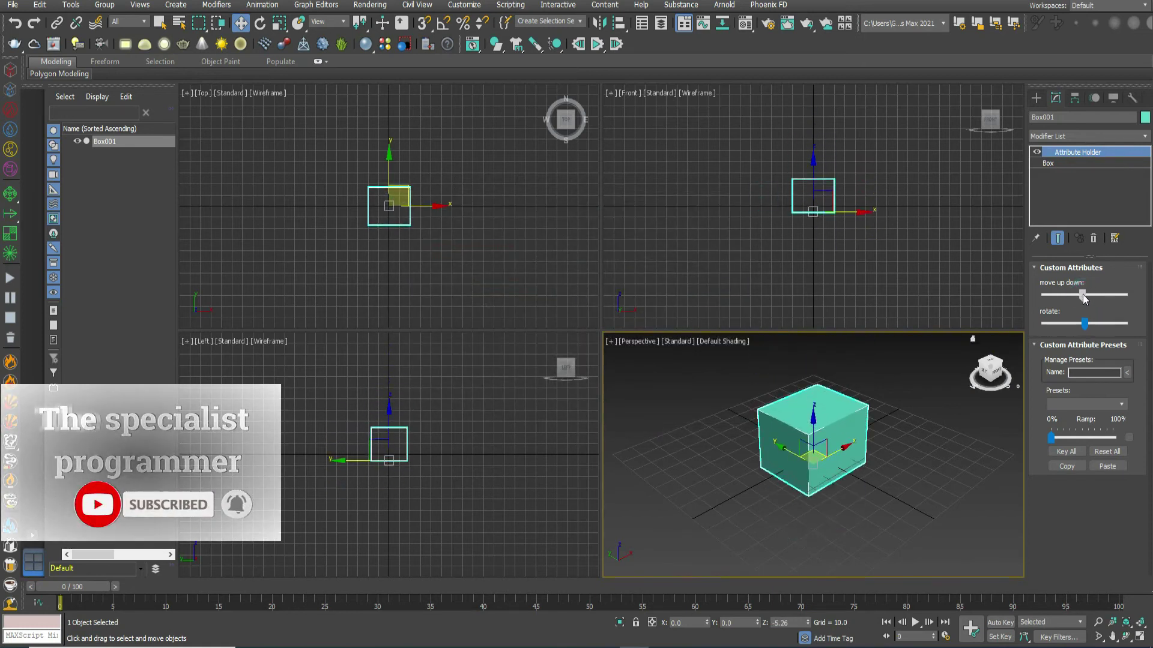
left_click(1107, 452)
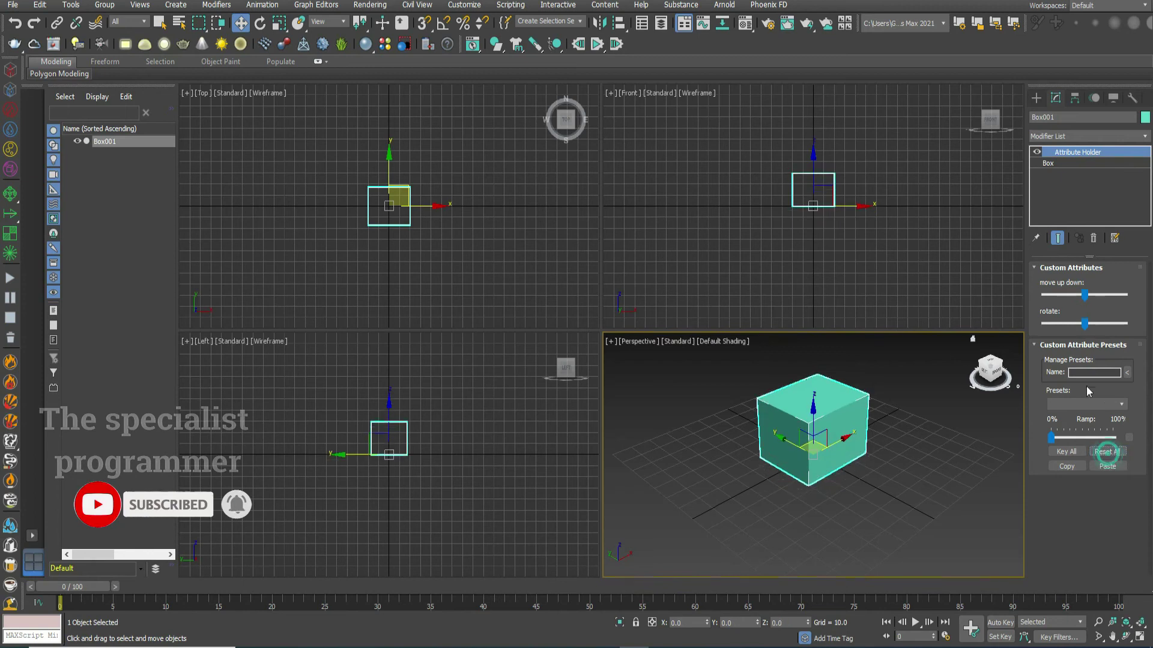
Start wiring the box's "Rotate" custom attribute to its own Z Rotation transform.
right_click(822, 433)
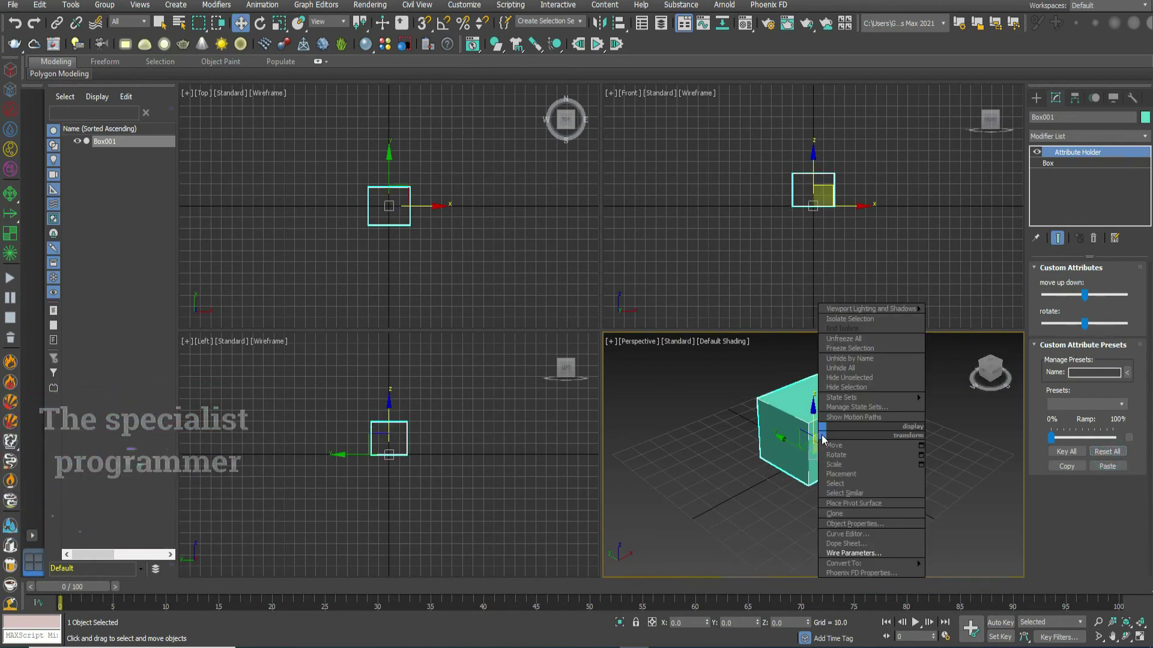
left_click(872, 553)
mouse_move(822, 479)
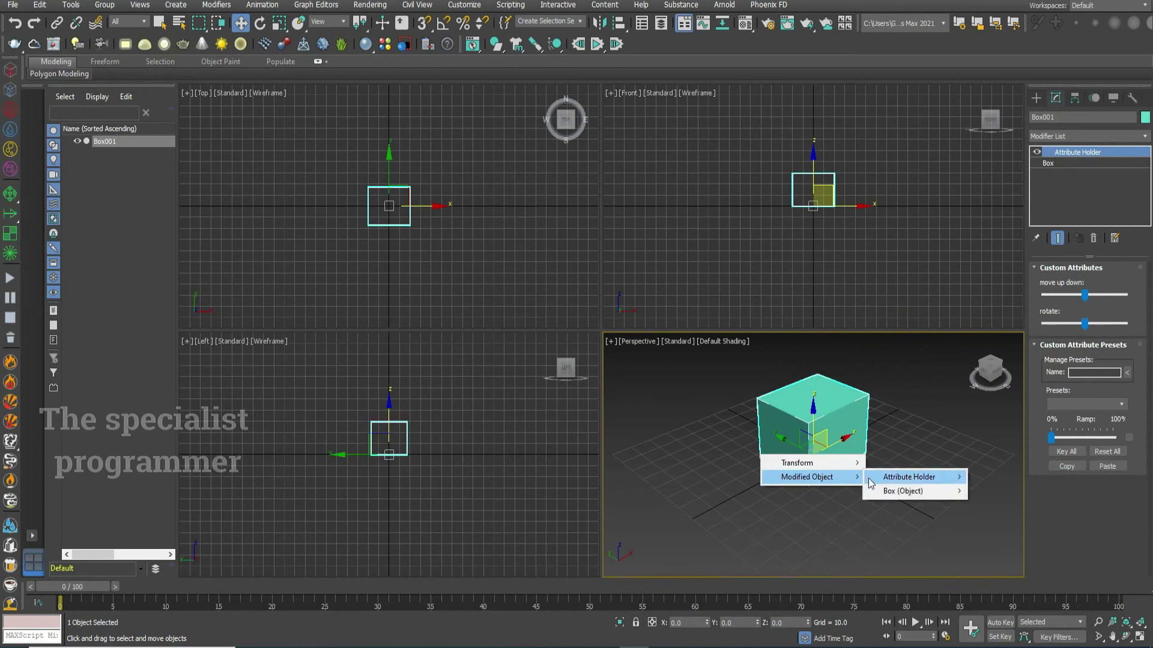
mouse_move(954, 478)
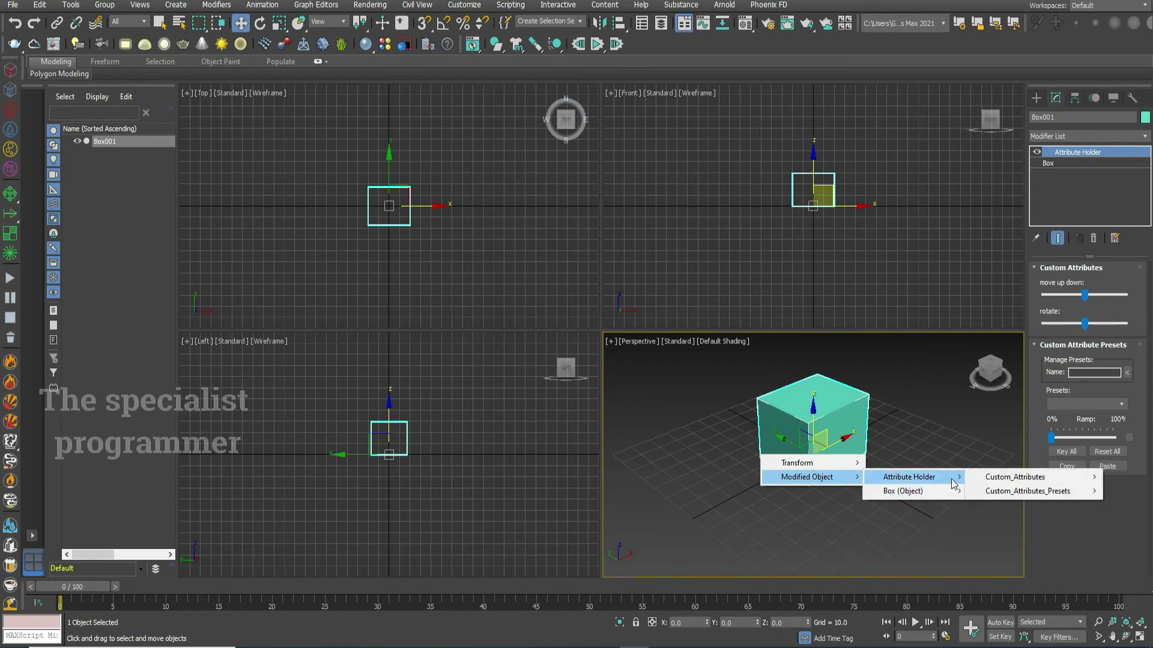
left_click(981, 482)
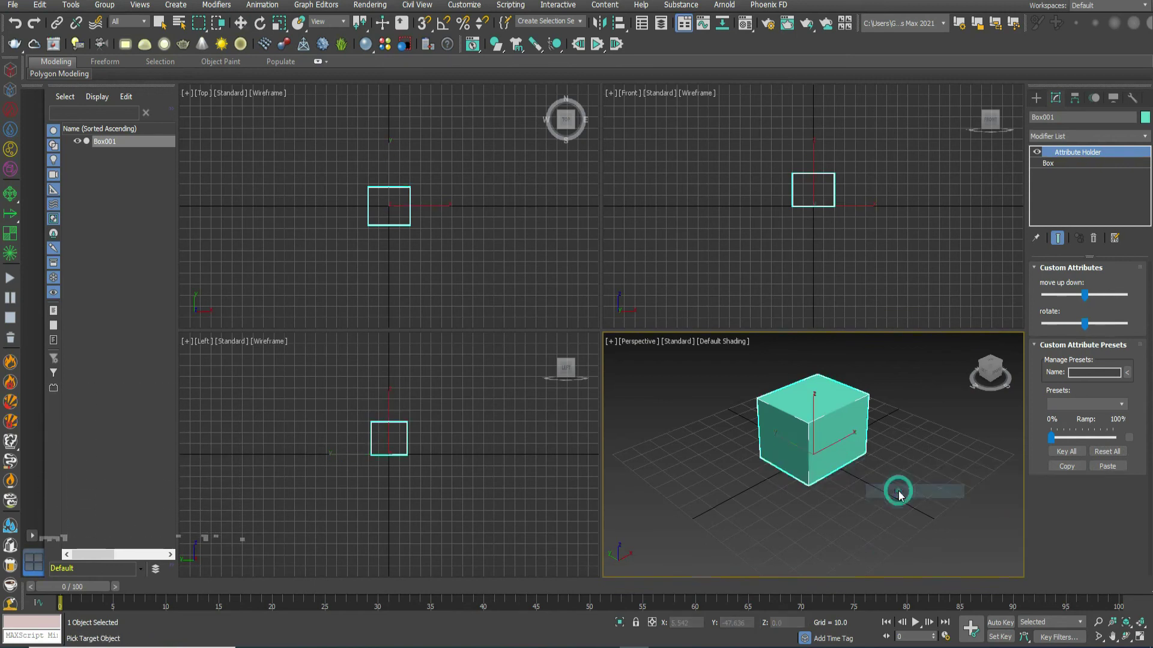
left_click(854, 425)
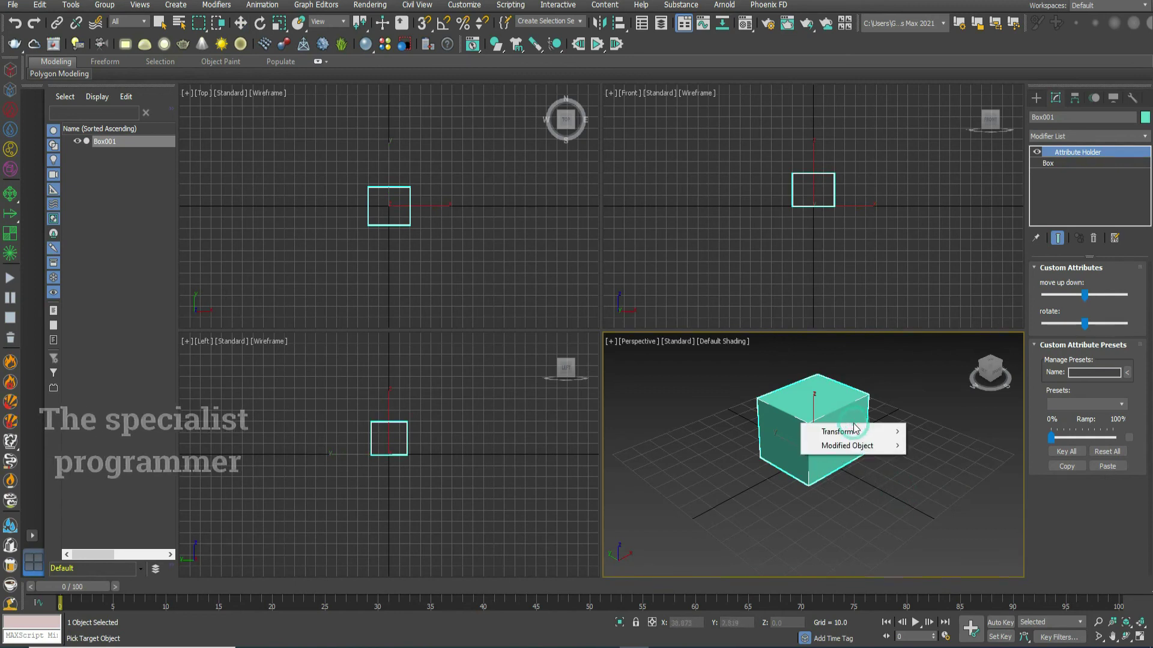
mouse_move(857, 433)
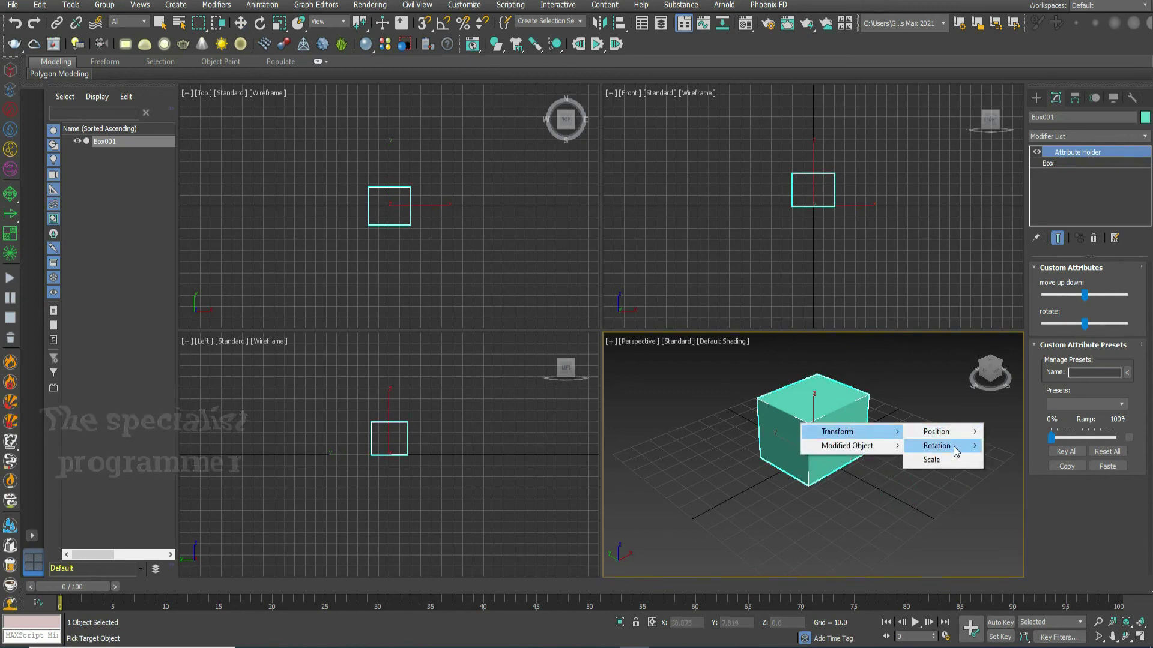
mouse_move(954, 450)
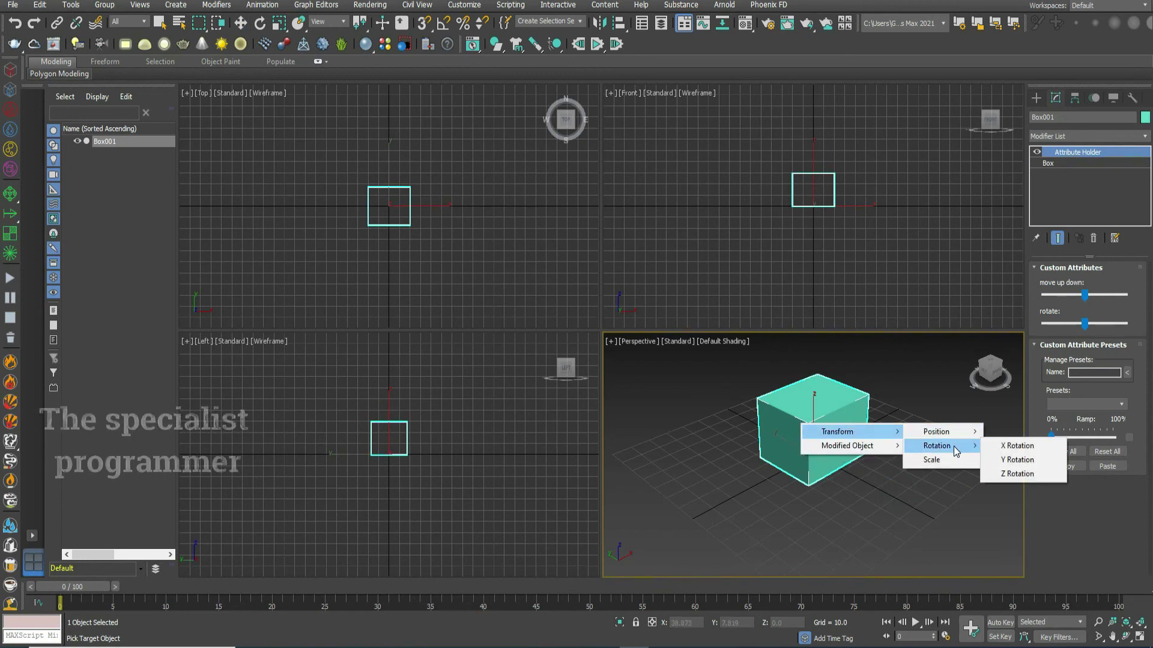
left_click(1009, 475)
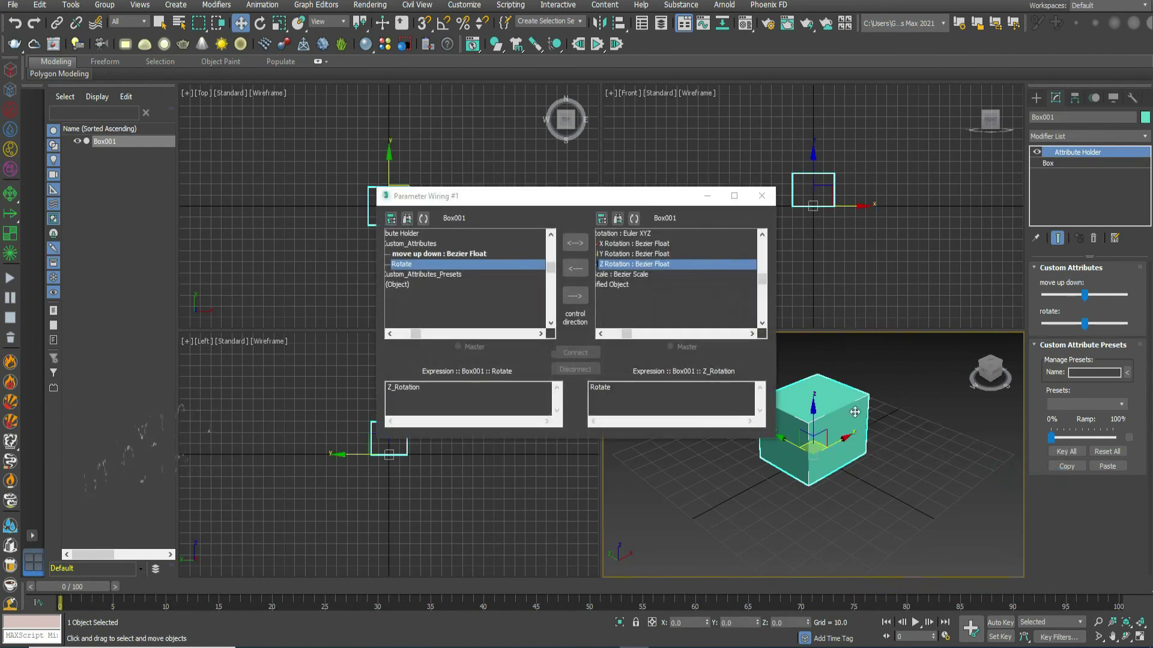
Connect the wire one-way so "Rotate" controls Z Rotation, and test the sliders before resetting all attributes.
left_click(575, 297)
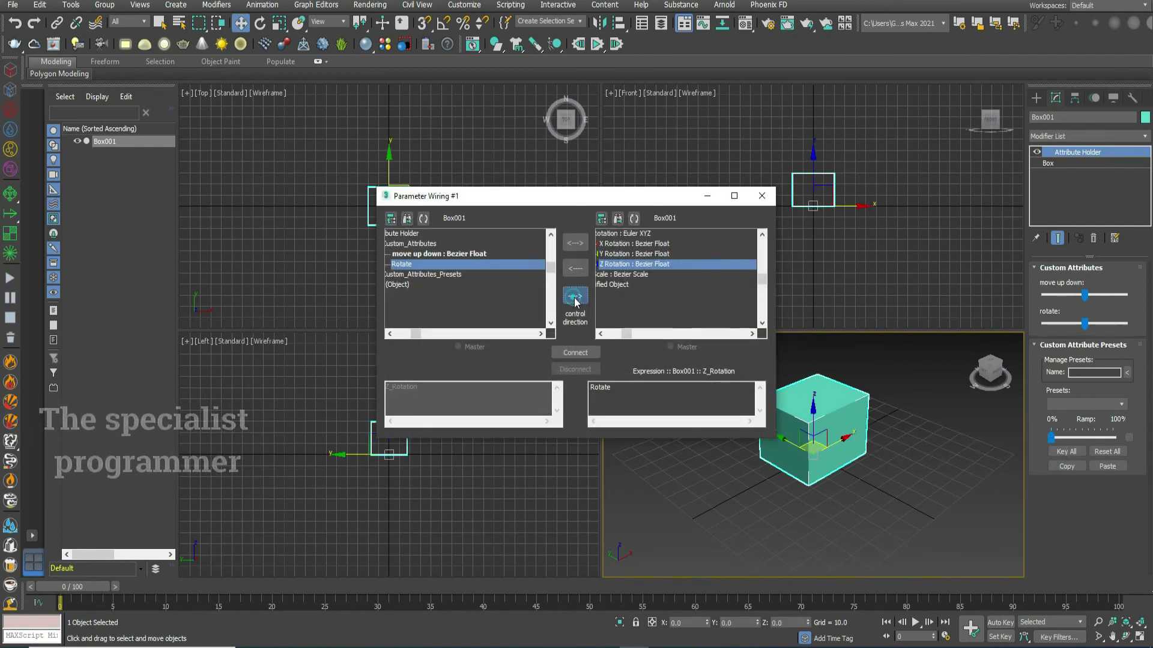
left_click(573, 351)
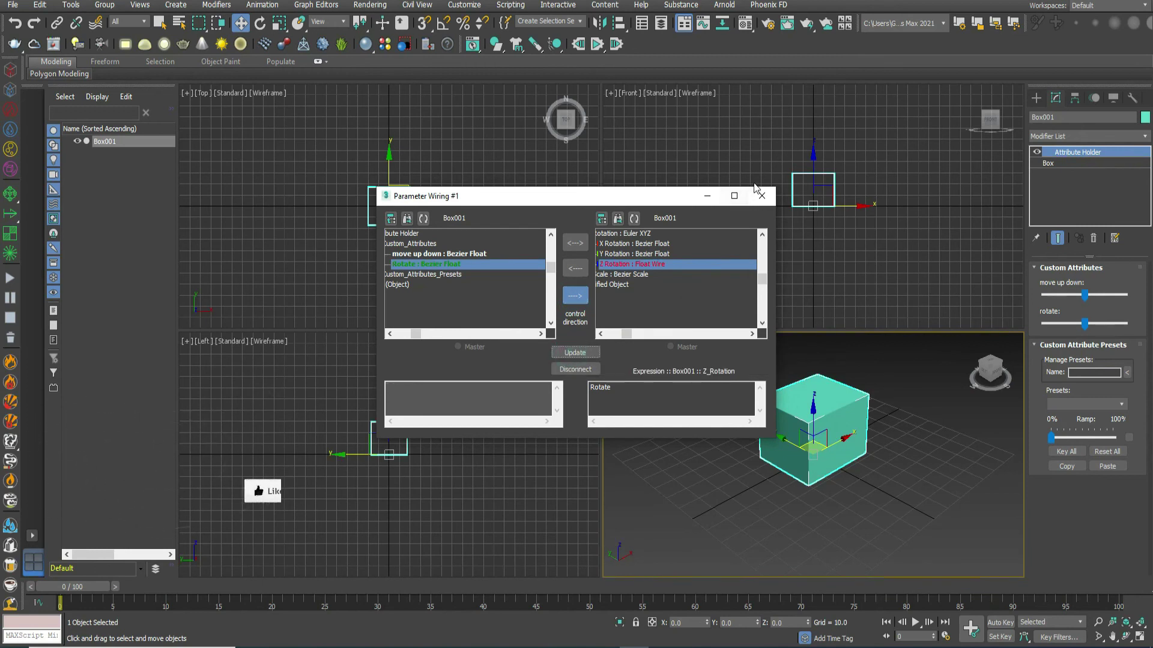
left_click(761, 196)
mouse_move(1085, 323)
left_mouse_down()
mouse_move(1115, 328)
mouse_move(1053, 324)
mouse_move(1088, 298)
mouse_move(1064, 306)
mouse_move(1060, 324)
mouse_move(1074, 324)
left_mouse_up()
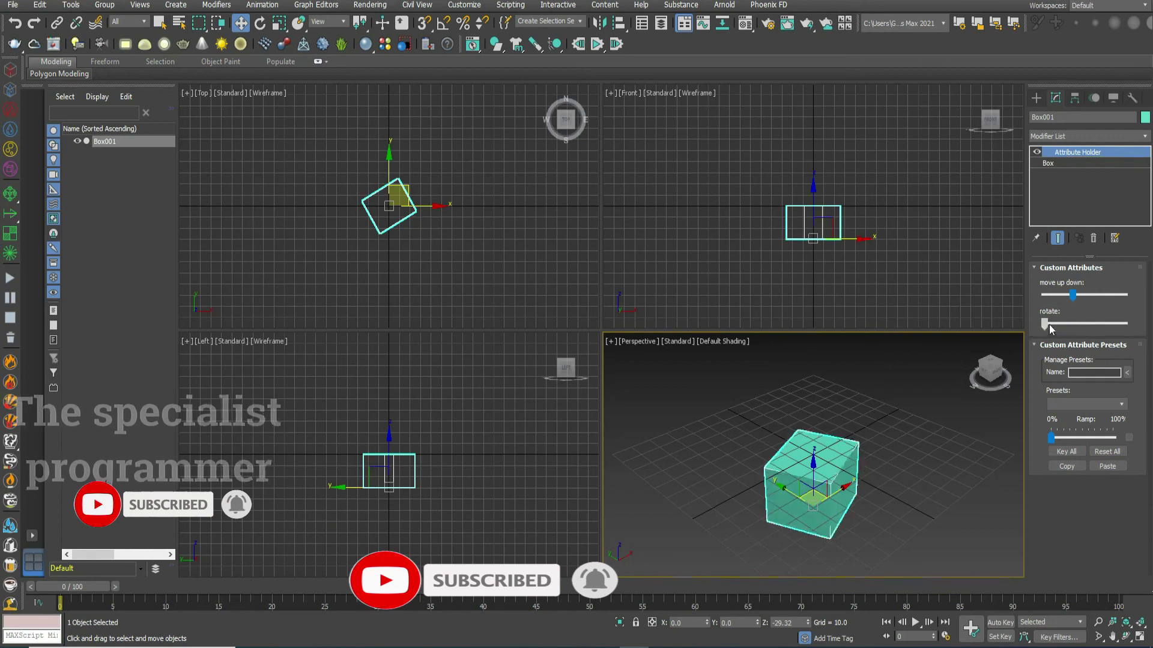
left_click(1117, 455)
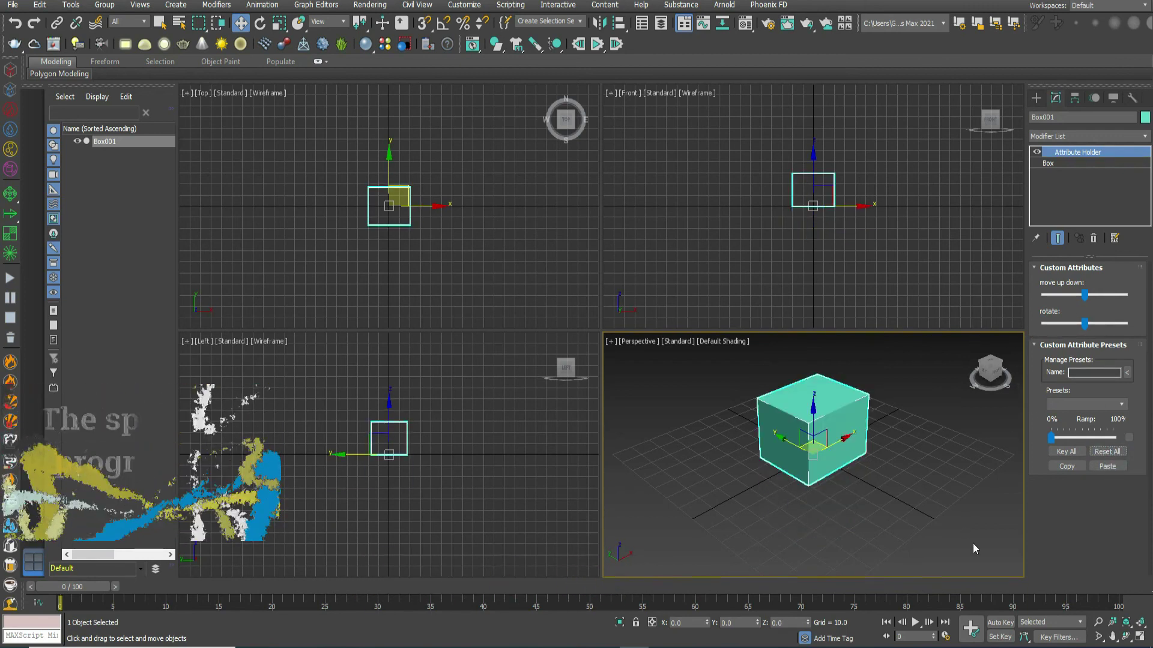